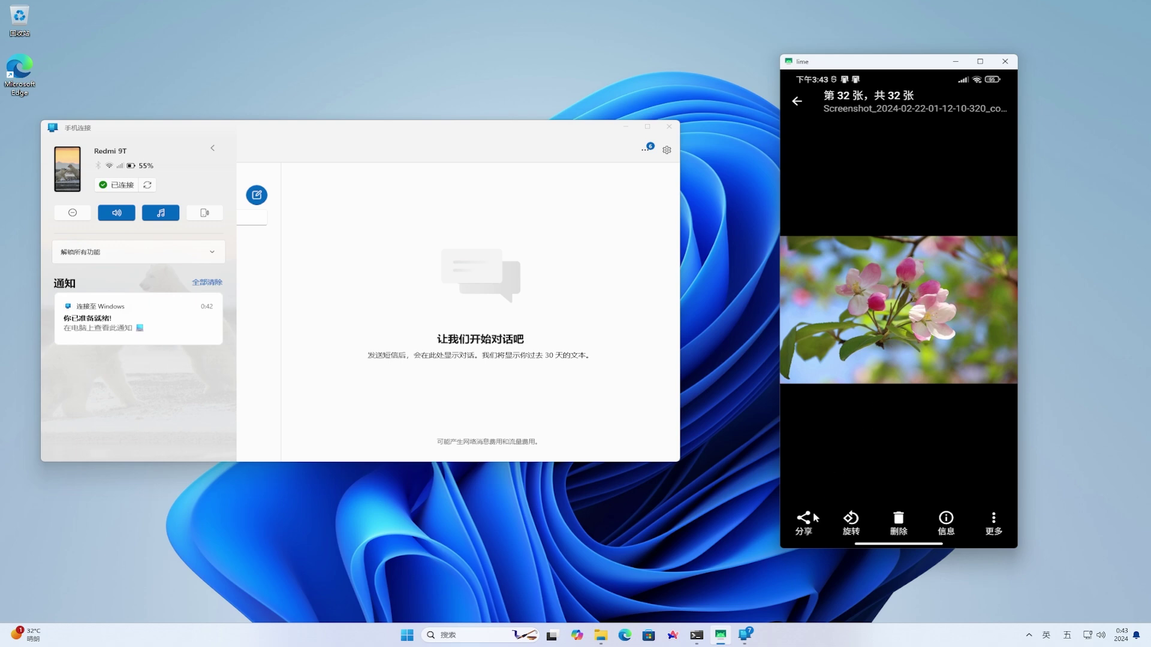
Send the flower screenshot from the phone to DESKTOP-B1R83CF and show it in its PC folder
{"action": "left_click", "coordinate": [808, 521]}
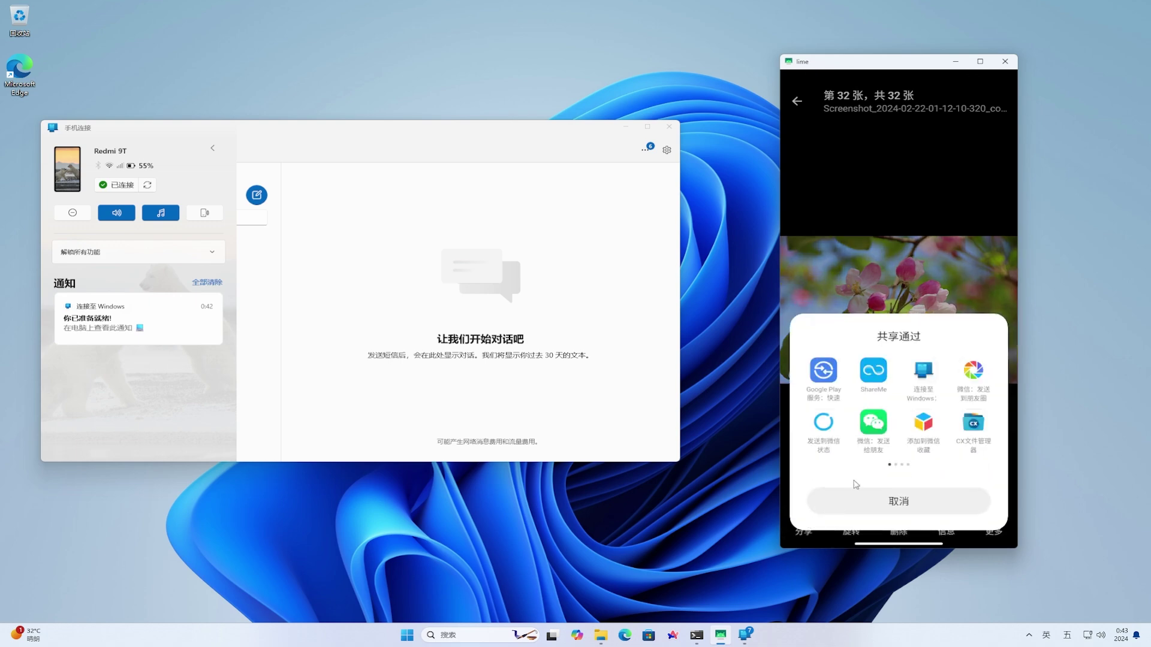
{"action": "left_click", "coordinate": [926, 376]}
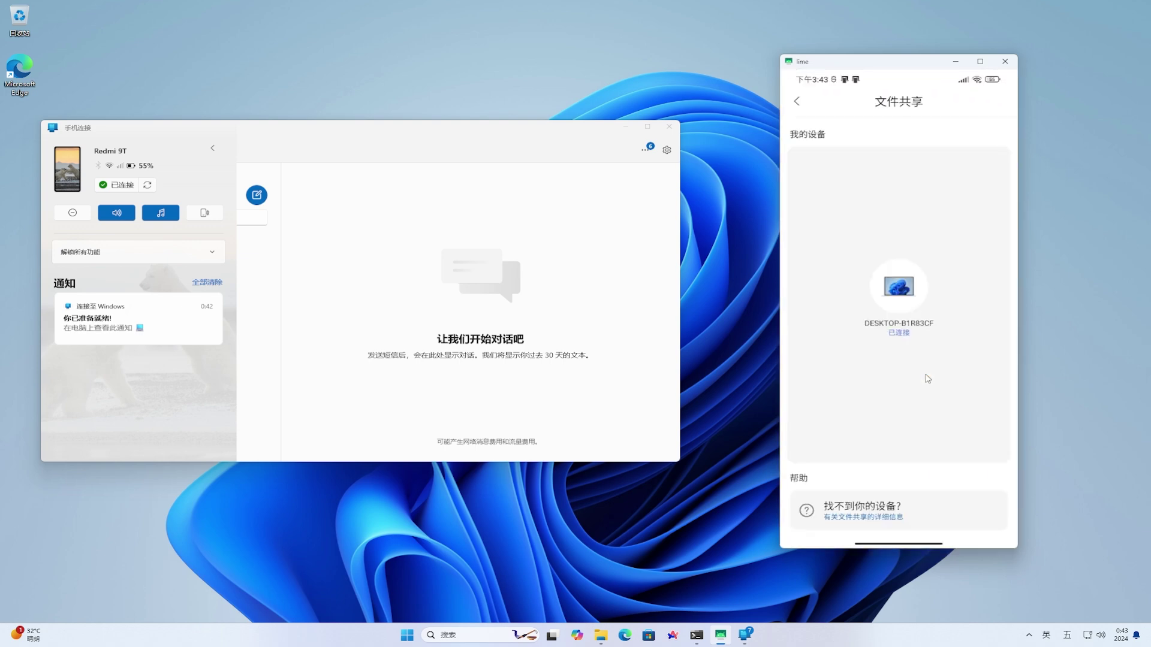
{"action": "left_click", "coordinate": [908, 302]}
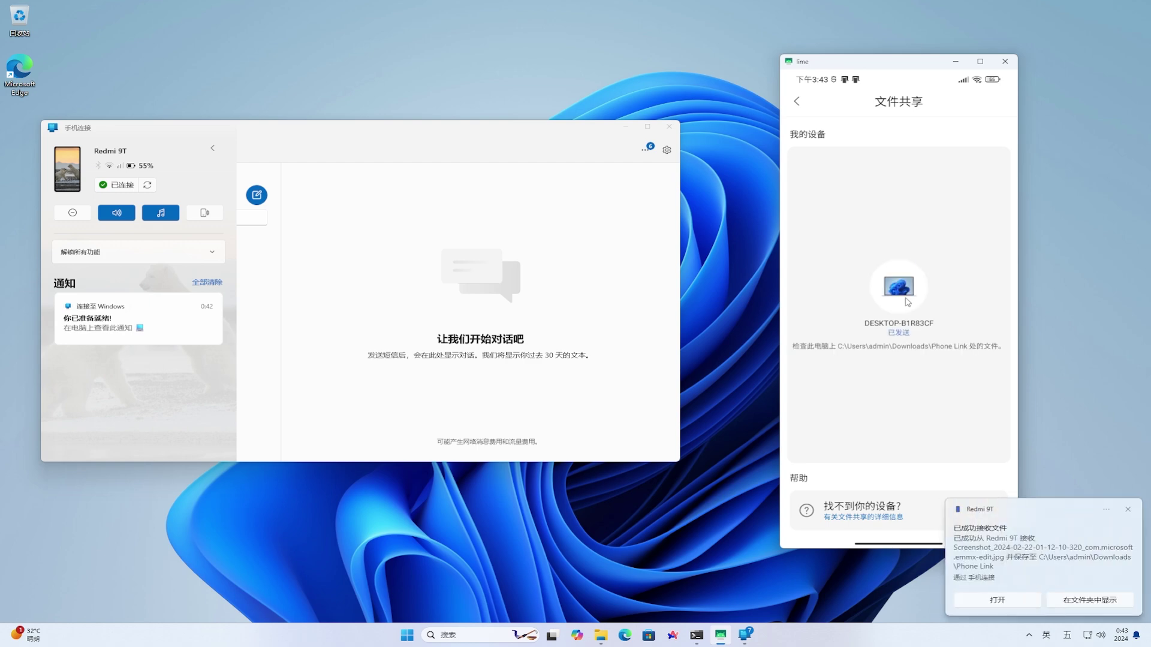
{"action": "left_click", "coordinate": [1106, 601]}
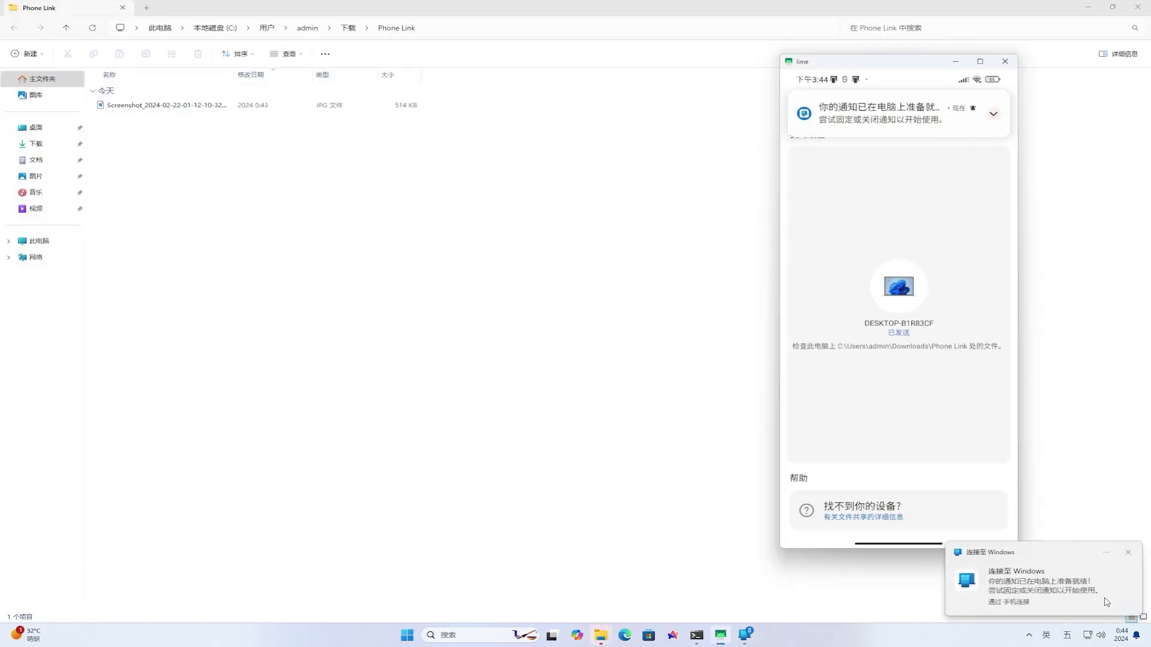
Select the received screenshot in the Downloads\Phone Link folder
{"action": "left_click", "coordinate": [183, 108]}
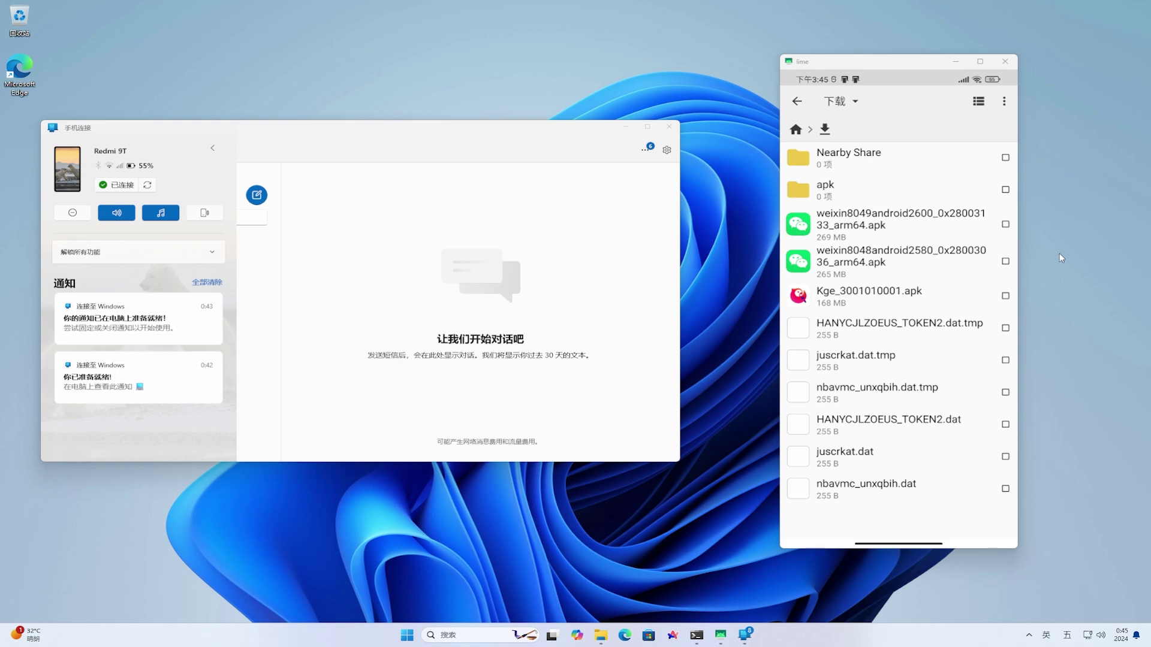
Share the weixin8049 apk from the phone's Downloads to DESKTOP-B1R83CF and show it in its folder
{"action": "left_click", "coordinate": [1006, 226]}
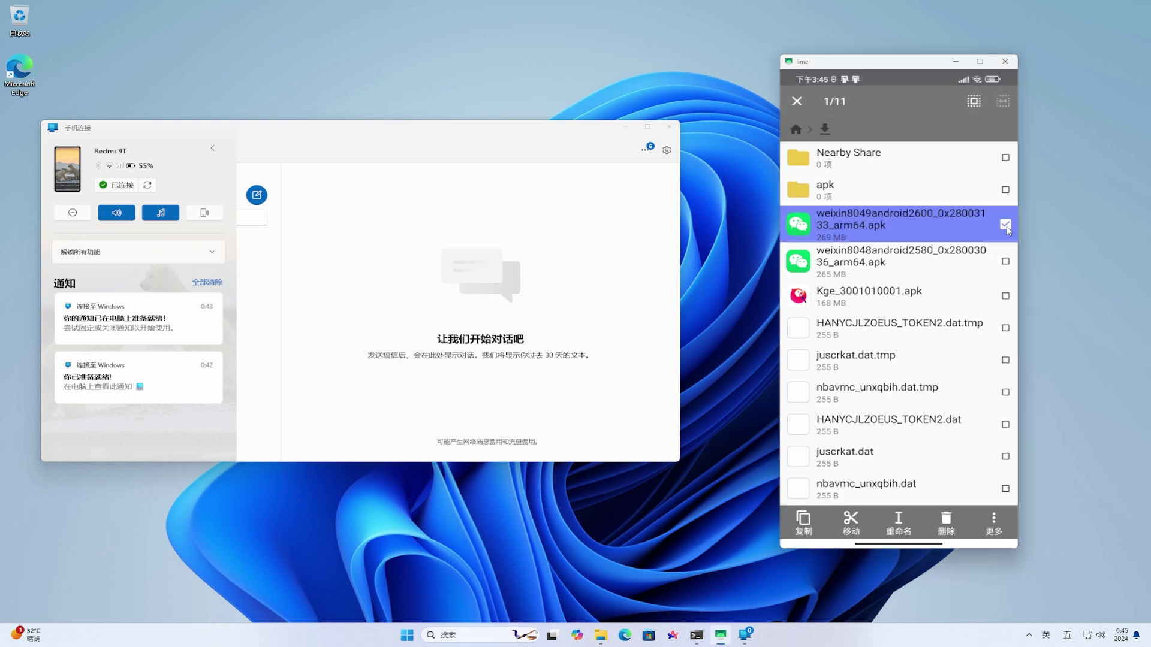
{"action": "left_click", "coordinate": [995, 526]}
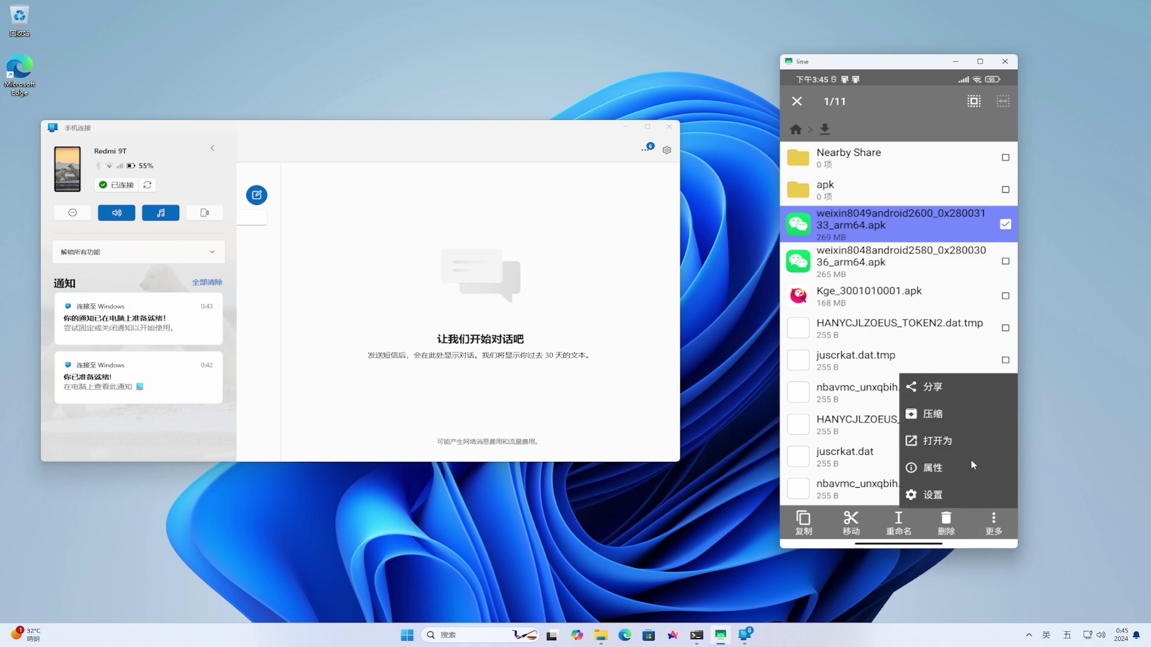
{"action": "left_click", "coordinate": [930, 387]}
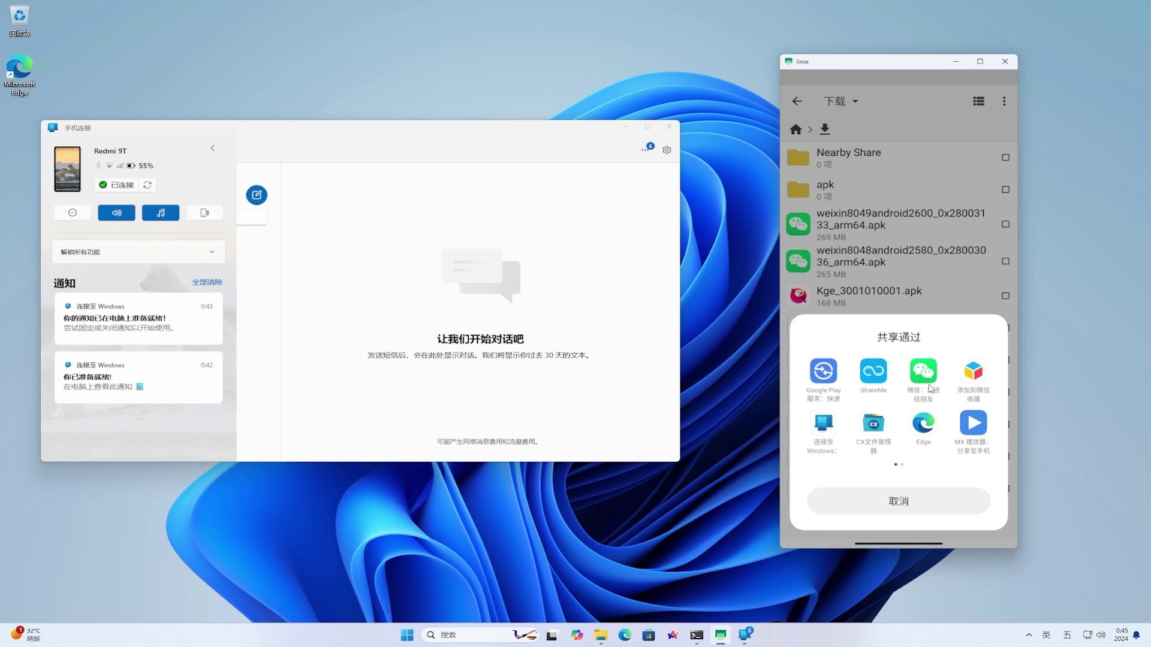
{"action": "left_click", "coordinate": [826, 428]}
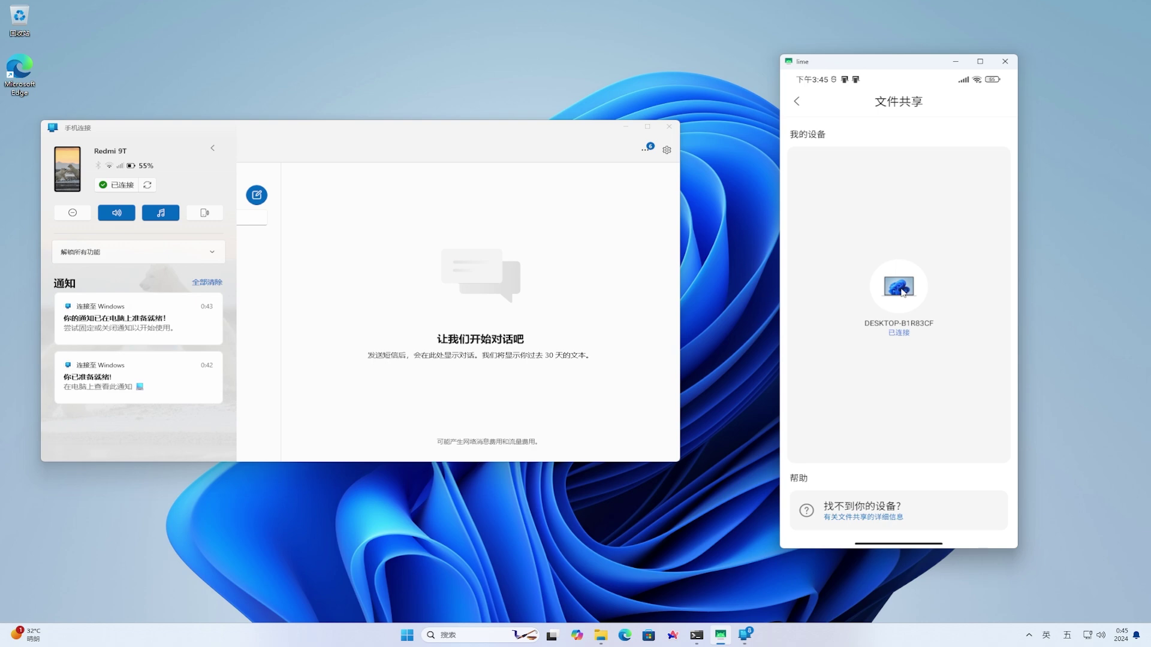
{"action": "left_click", "coordinate": [902, 290]}
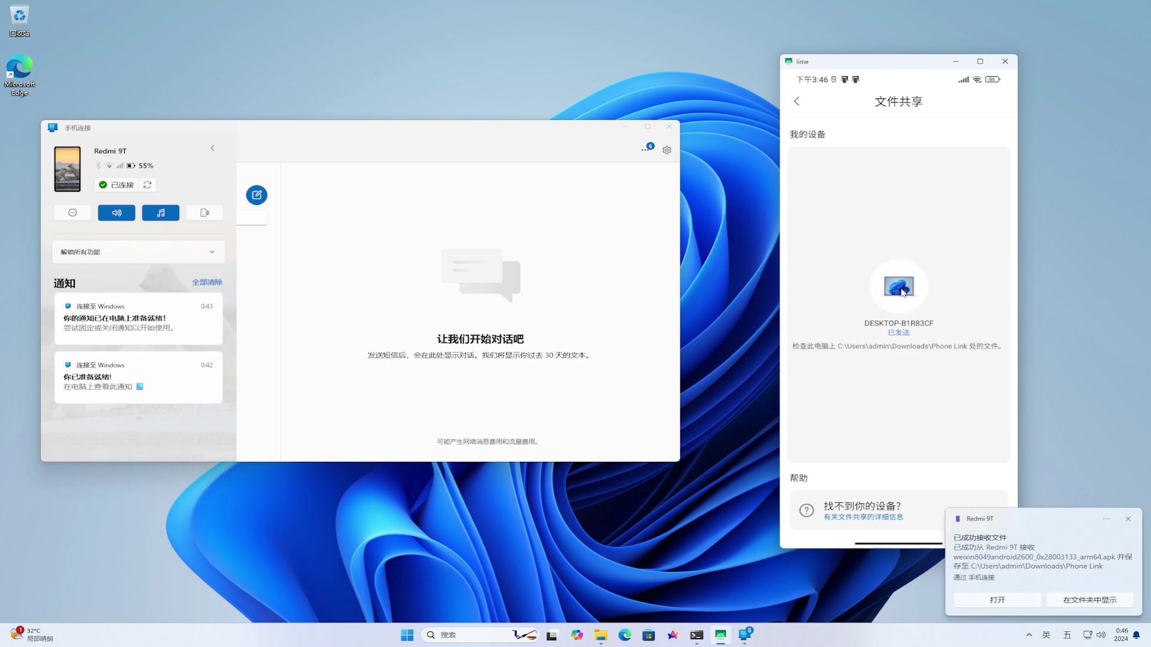
{"action": "left_click", "coordinate": [1092, 601]}
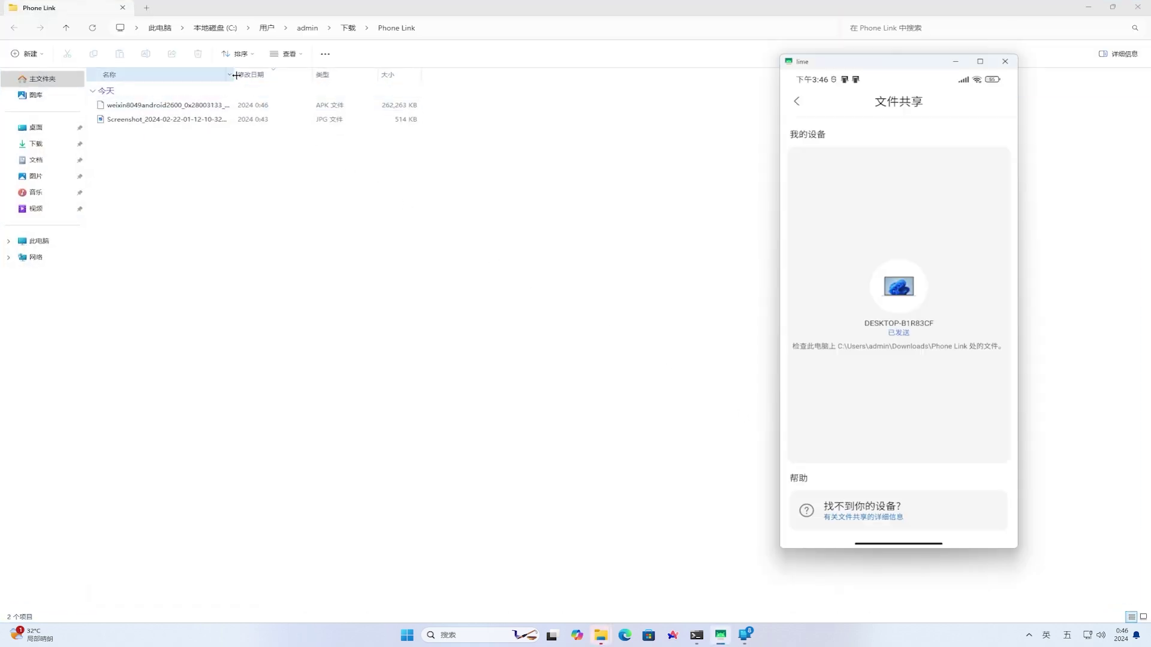
Widen Explorer's Name column and select the received weixin apk
{"action": "left_click_drag", "start_coordinate": [235, 75], "coordinate": [308, 75]}
{"action": "left_click", "coordinate": [211, 107]}
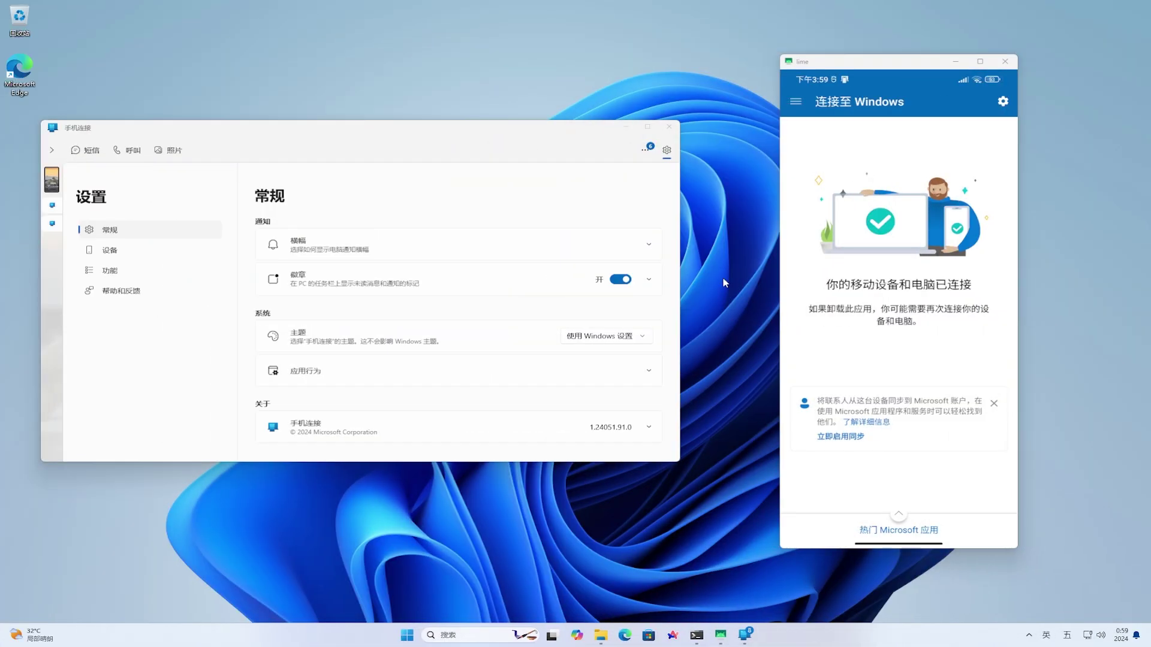
Look through the Messages and Calls sections, then open the first photo in Photos
{"action": "left_click", "coordinate": [92, 151]}
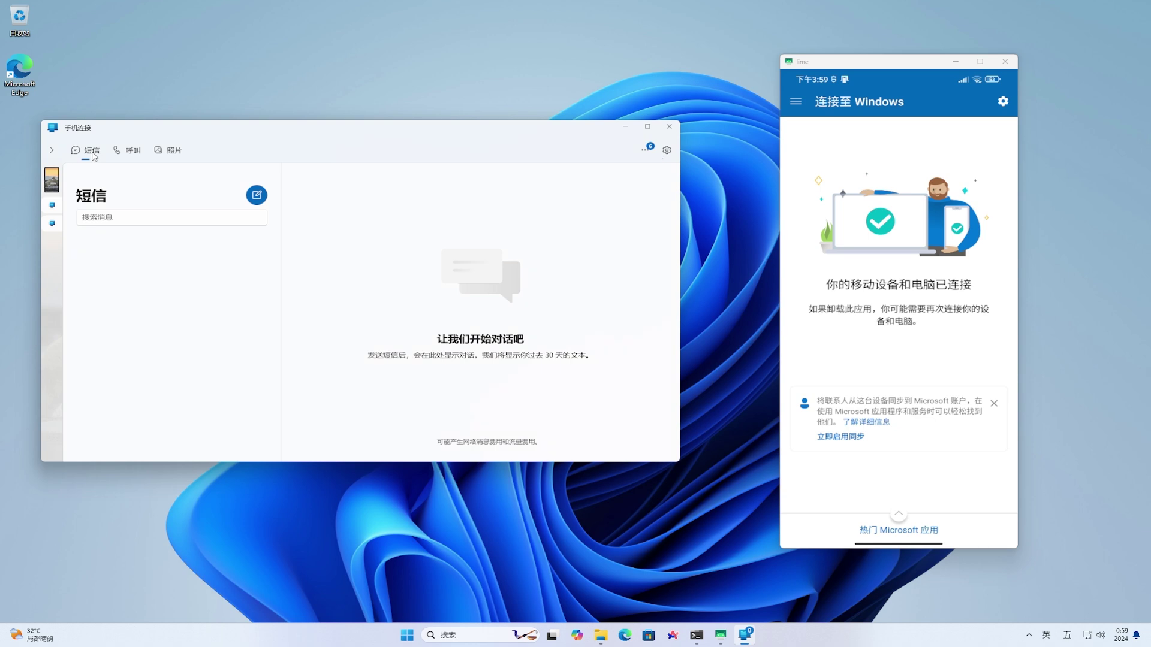
{"action": "left_click", "coordinate": [133, 153]}
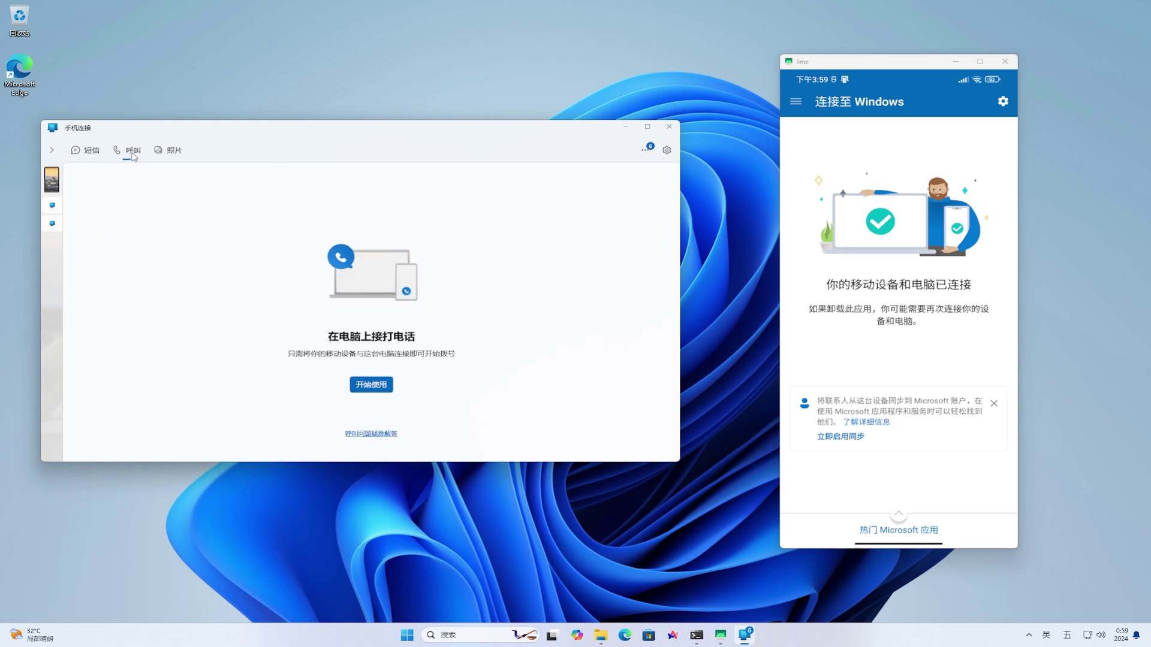
{"action": "left_click", "coordinate": [173, 157]}
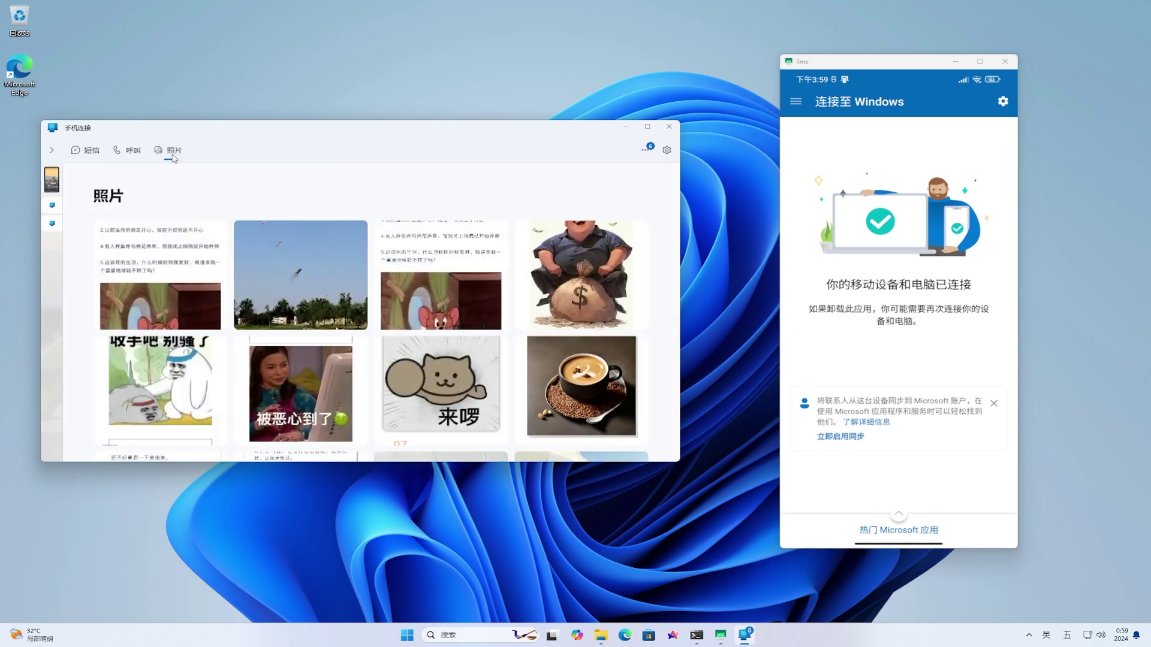
{"action": "left_click", "coordinate": [165, 251]}
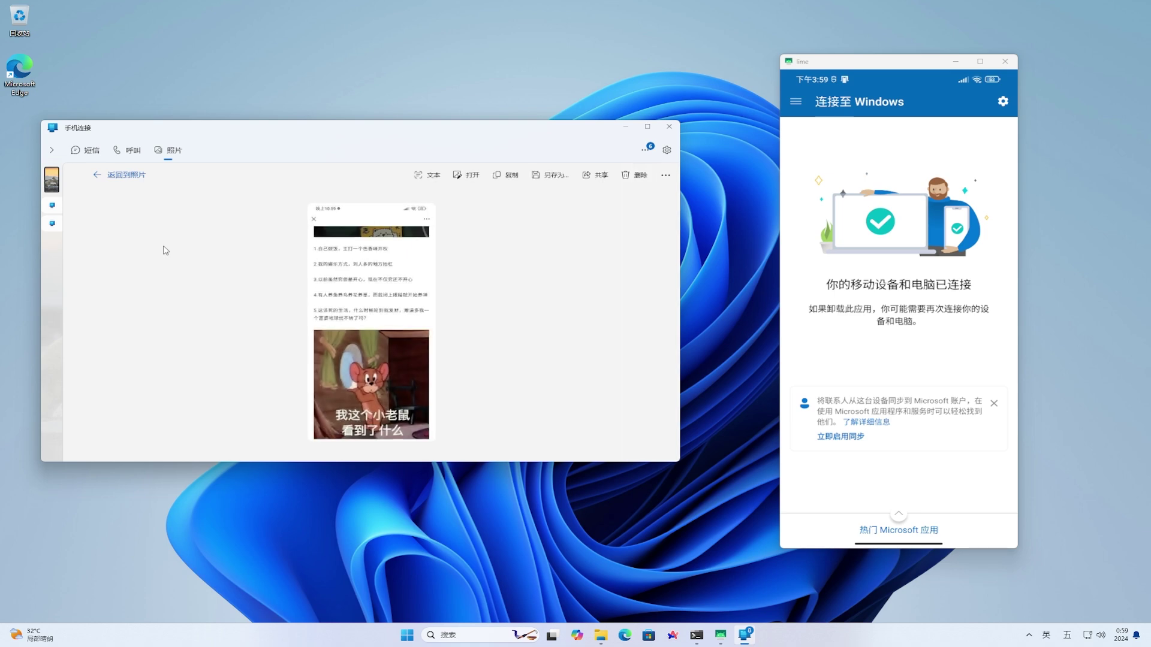
Maximize Phone Link, turn on photo text recognition and select all recognised text
{"action": "left_click", "coordinate": [648, 128]}
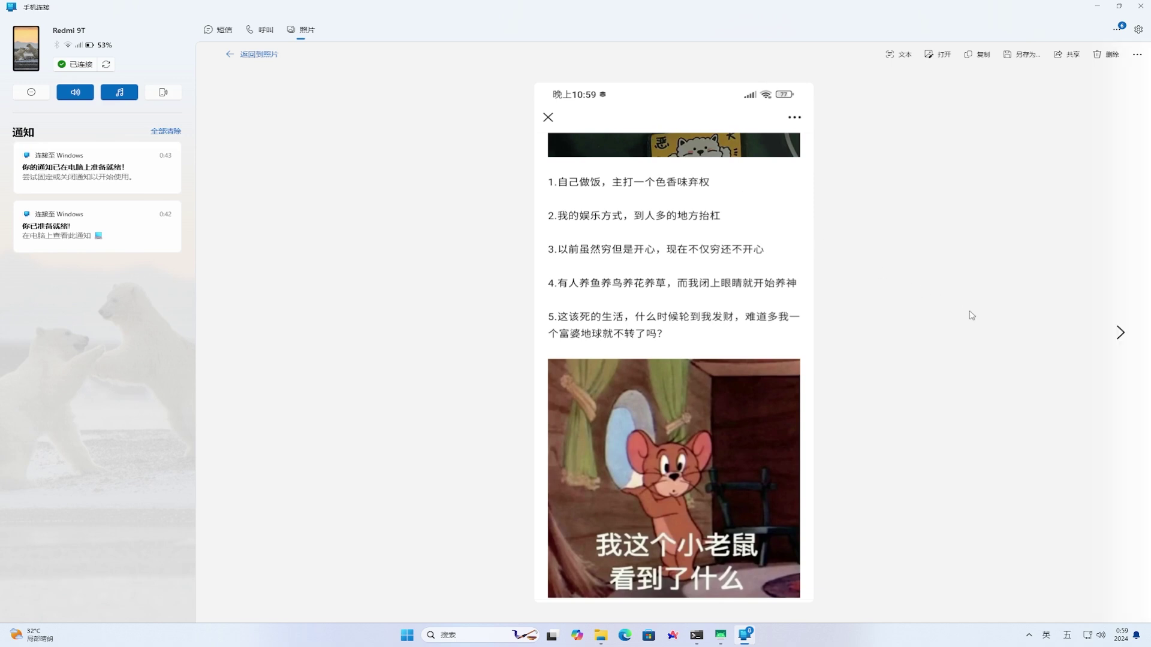
{"action": "left_click", "coordinate": [900, 58]}
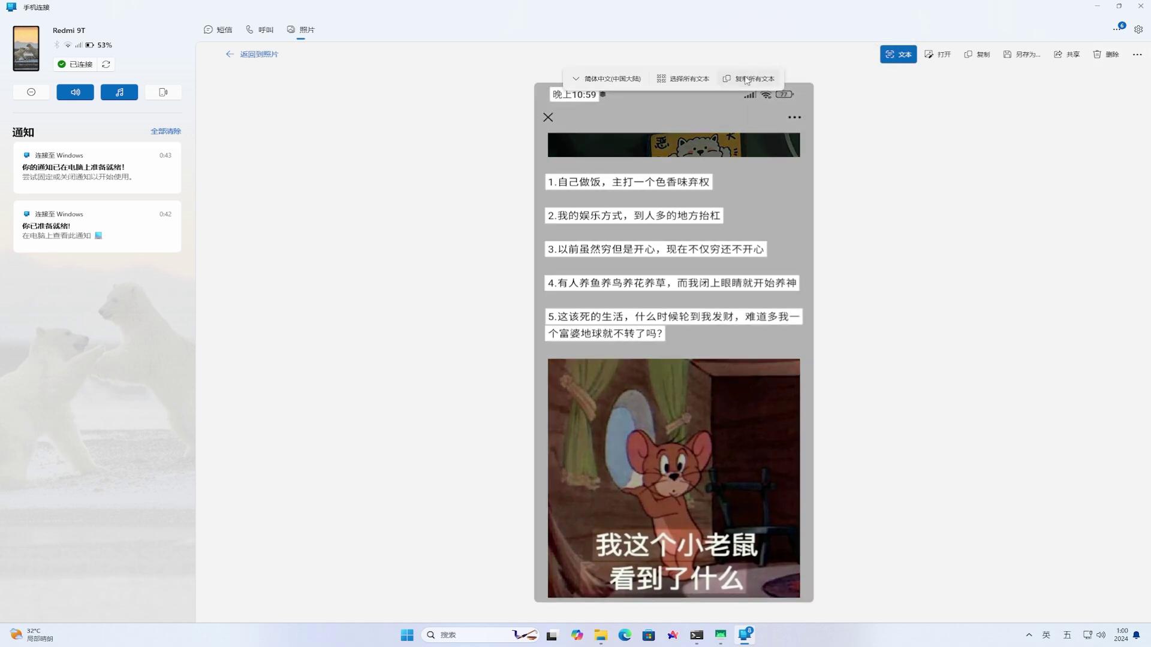
{"action": "left_click", "coordinate": [699, 80]}
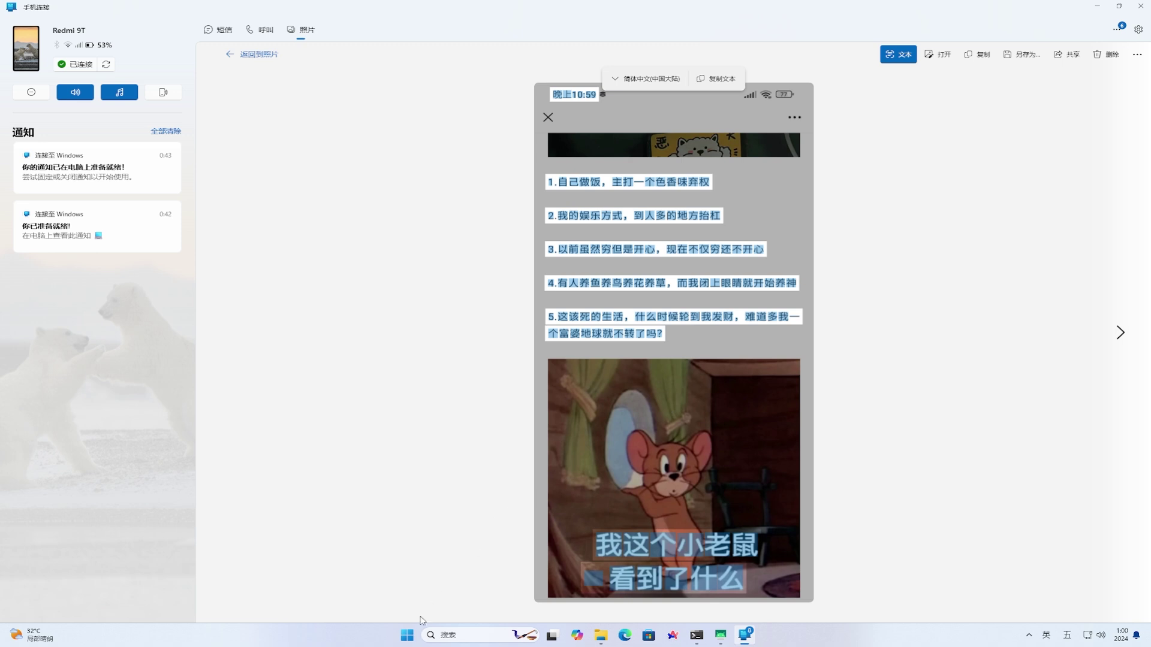
{"action": "left_click", "coordinate": [407, 635]}
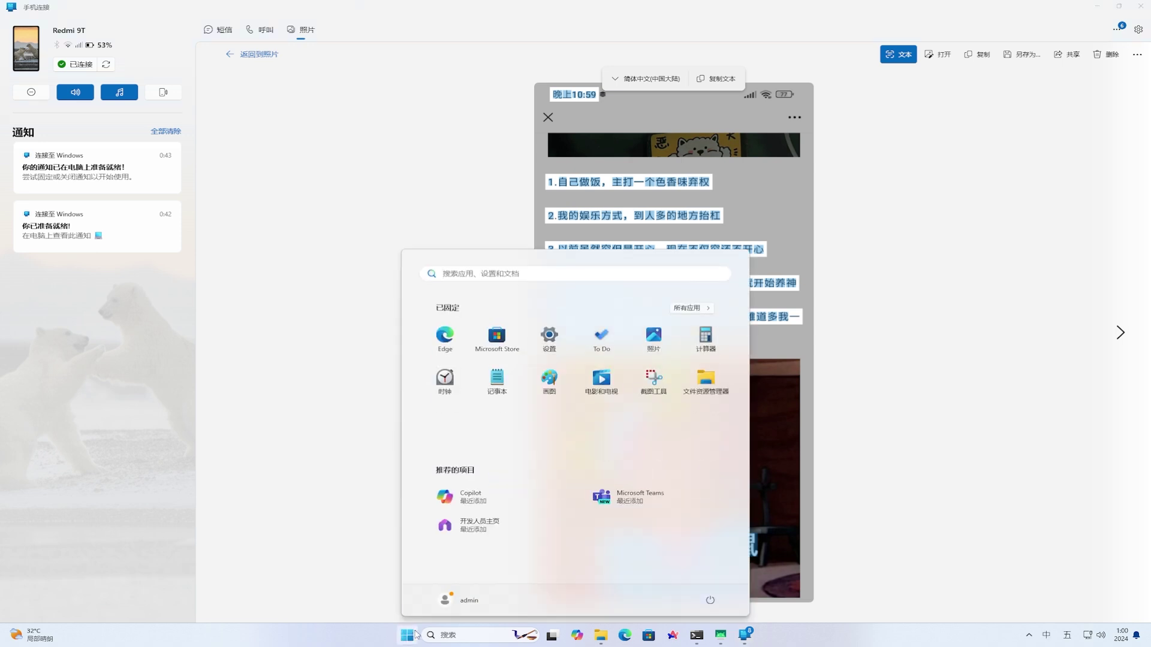
Launch Notepad and paste the recognised meme text into the new document
{"action": "left_click", "coordinate": [489, 382]}
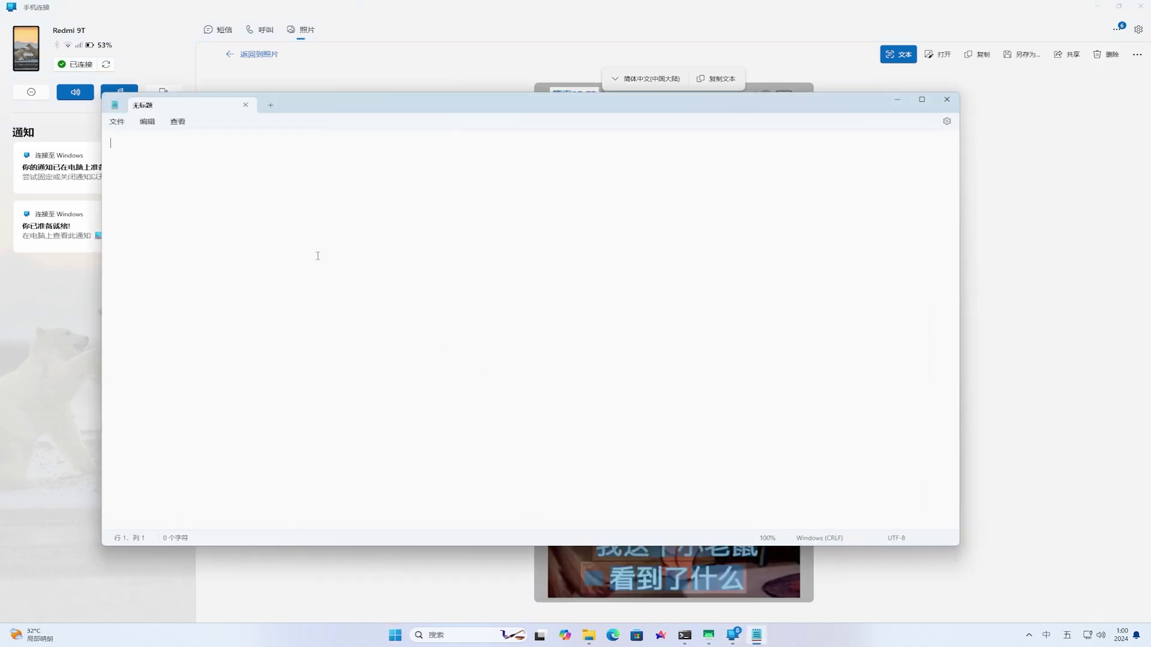
{"action": "left_click", "coordinate": [147, 121]}
{"action": "left_click", "coordinate": [171, 191]}
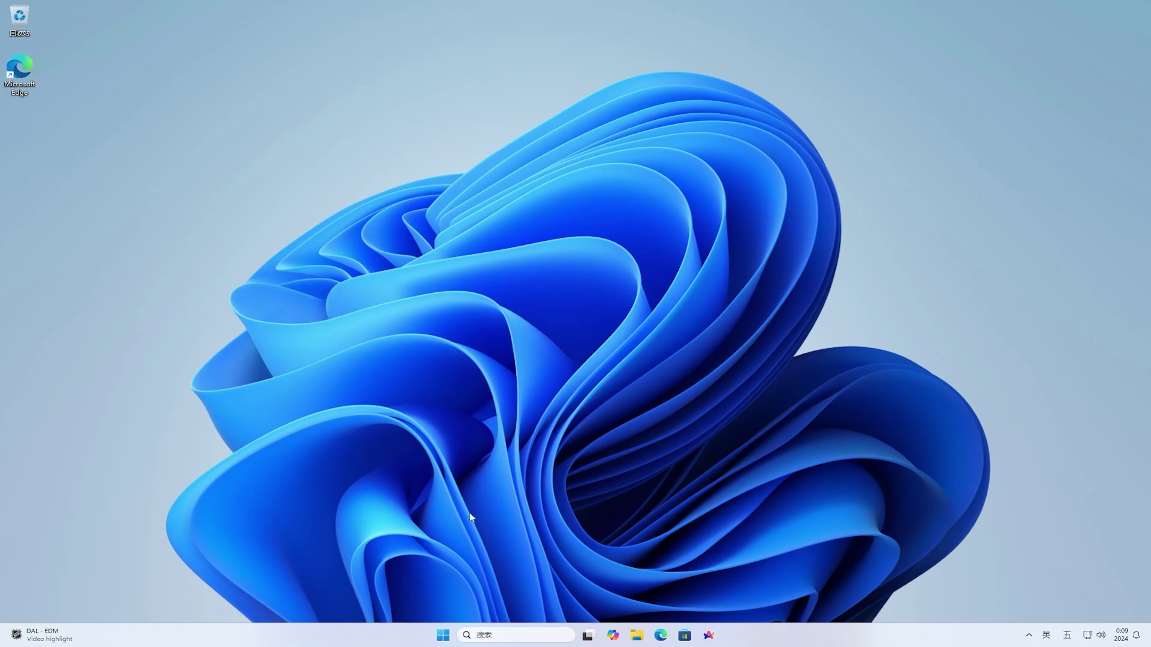
Search Start for 手机 and open the 启用或禁用手机连接 setting
{"action": "left_click", "coordinate": [442, 636]}
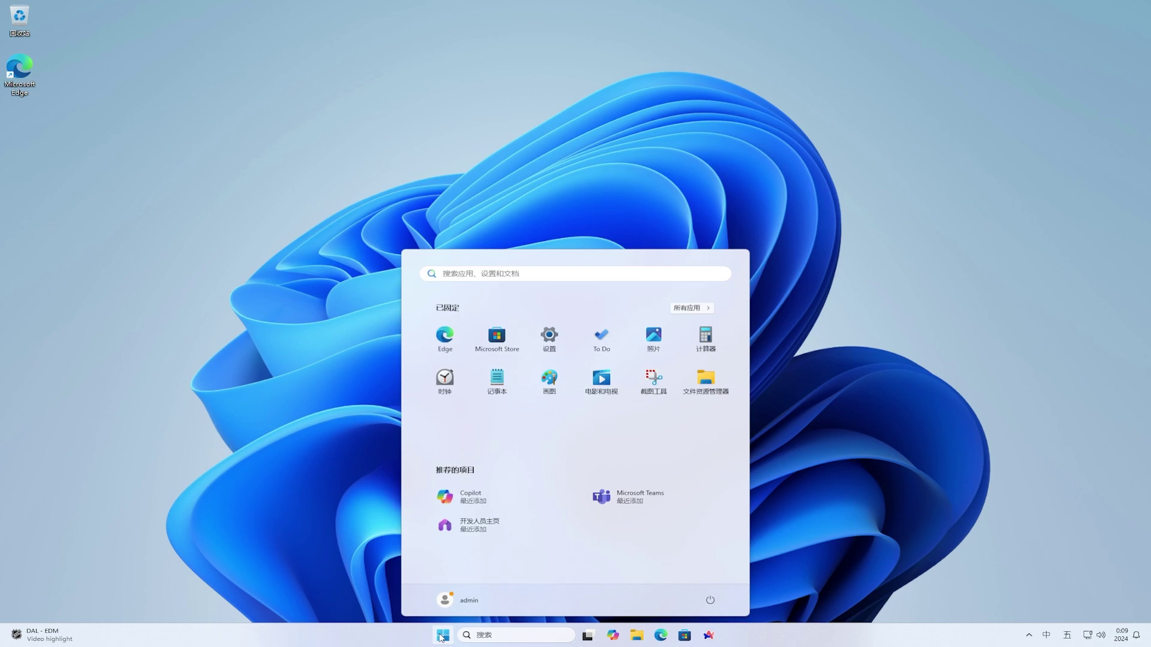
{"action": "left_click", "coordinate": [614, 271]}
{"action": "type", "text": "手机"}
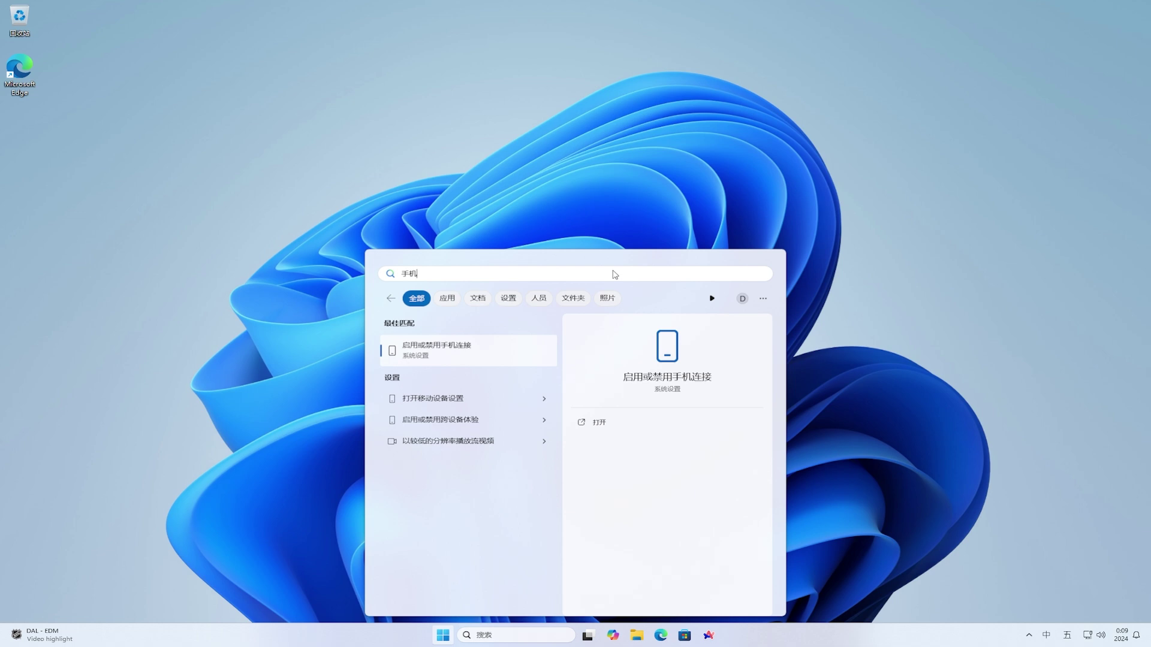
{"action": "left_click", "coordinate": [498, 355]}
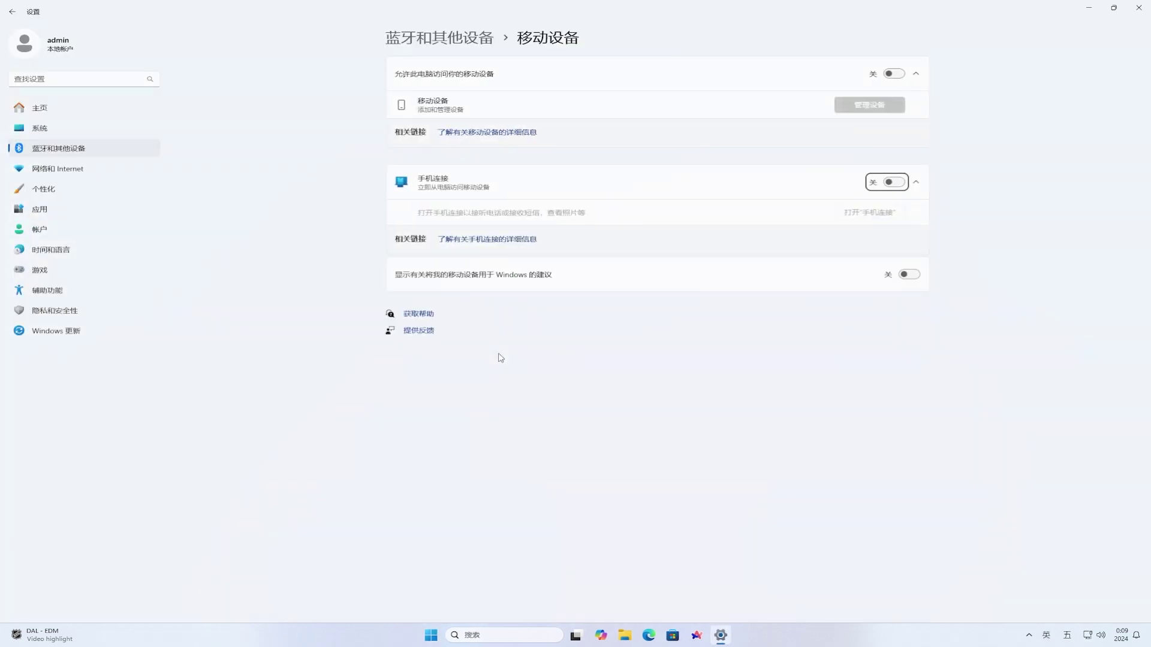
Turn the Phone Link setting on, minimise Settings and reposition the Phone Link window
{"action": "left_click", "coordinate": [893, 183]}
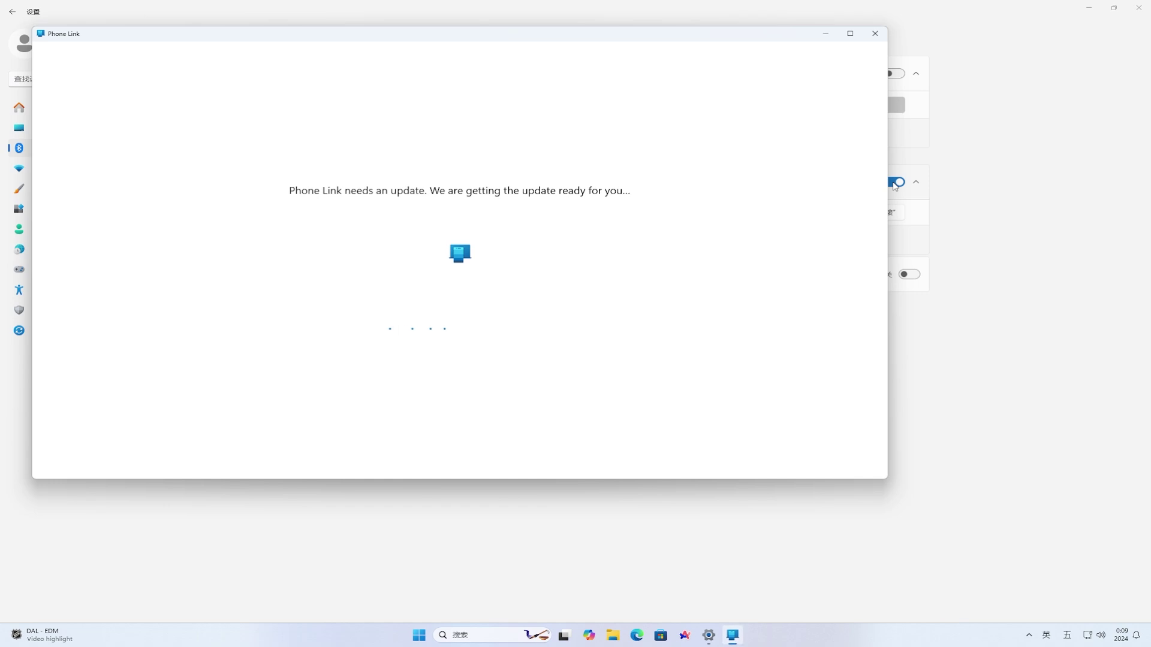
{"action": "left_click", "coordinate": [1096, 8]}
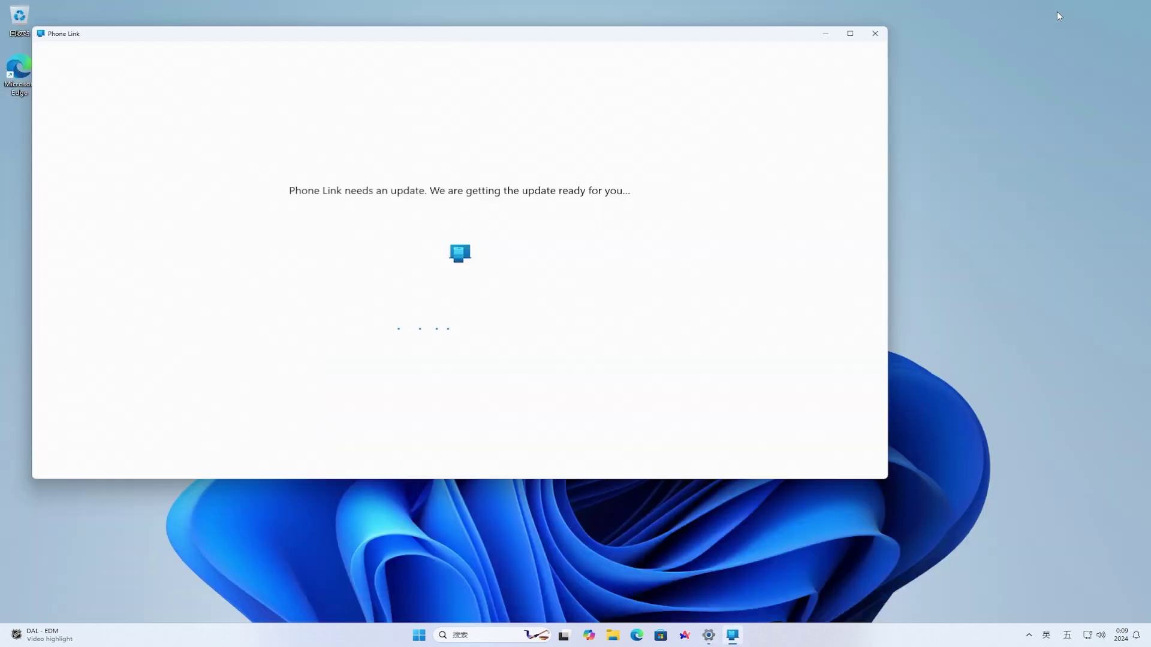
{"action": "left_click_drag", "start_coordinate": [770, 42], "coordinate": [890, 95]}
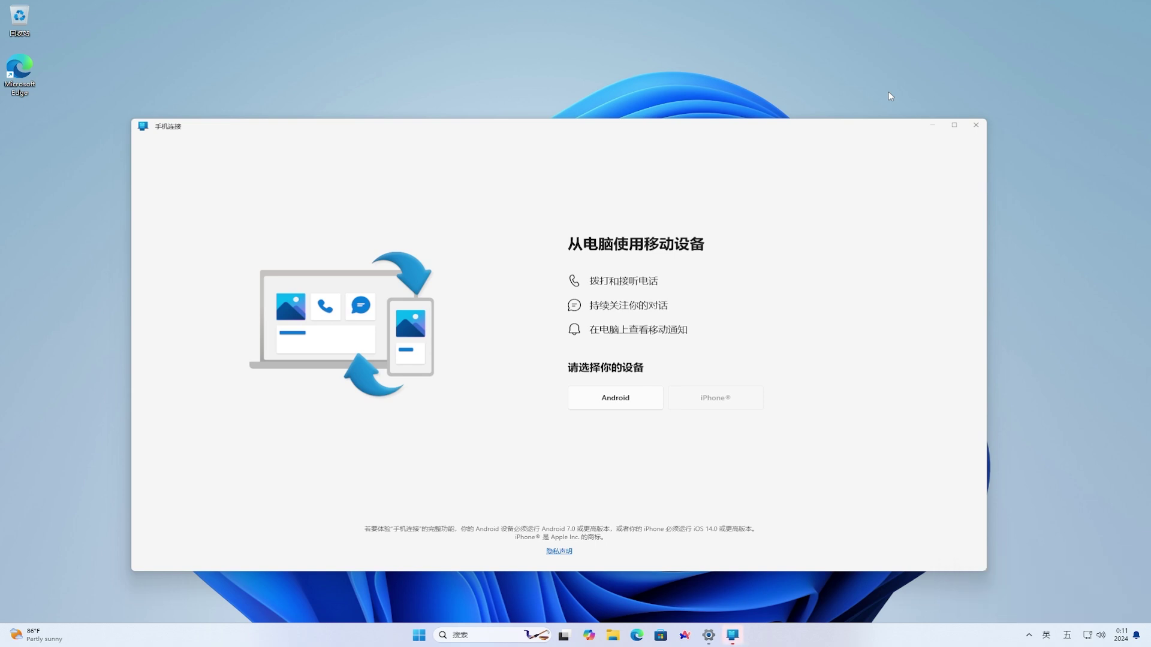
{"action": "left_click_drag", "start_coordinate": [858, 130], "coordinate": [864, 113]}
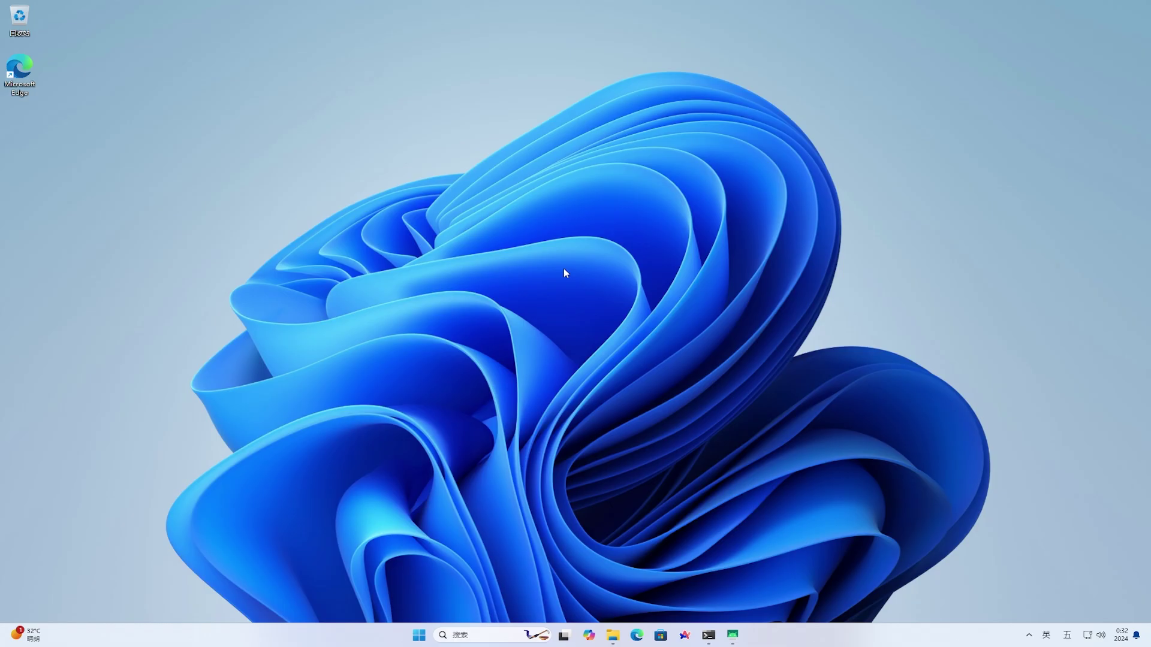
{"action": "left_click", "coordinate": [419, 631]}
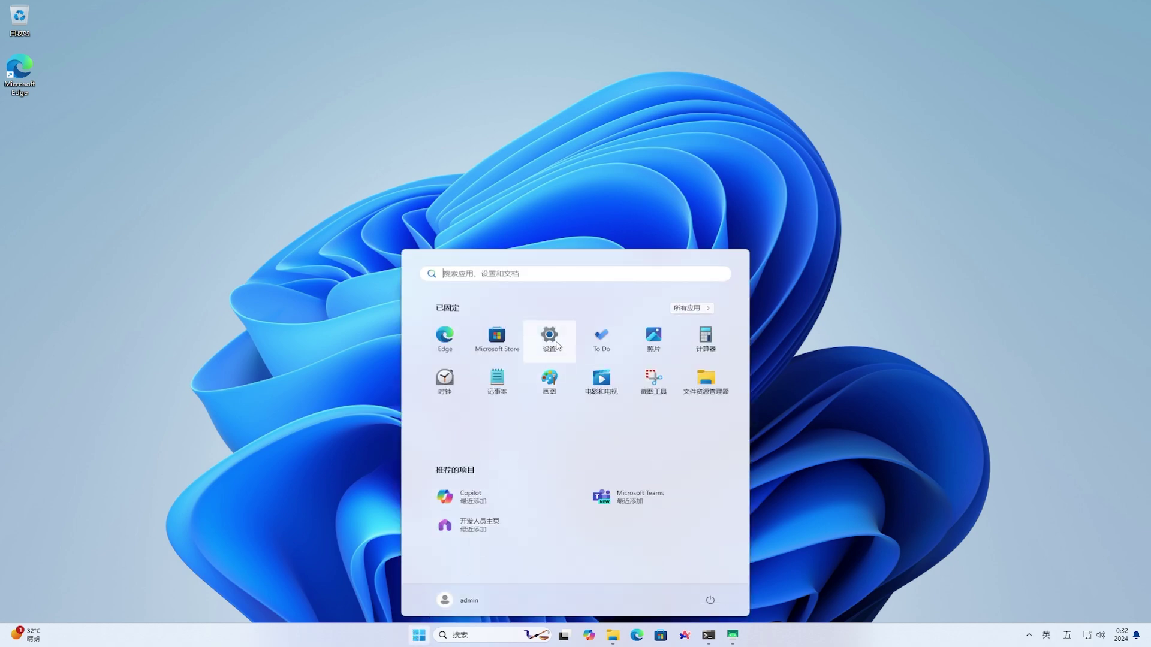
{"action": "left_click", "coordinate": [557, 346]}
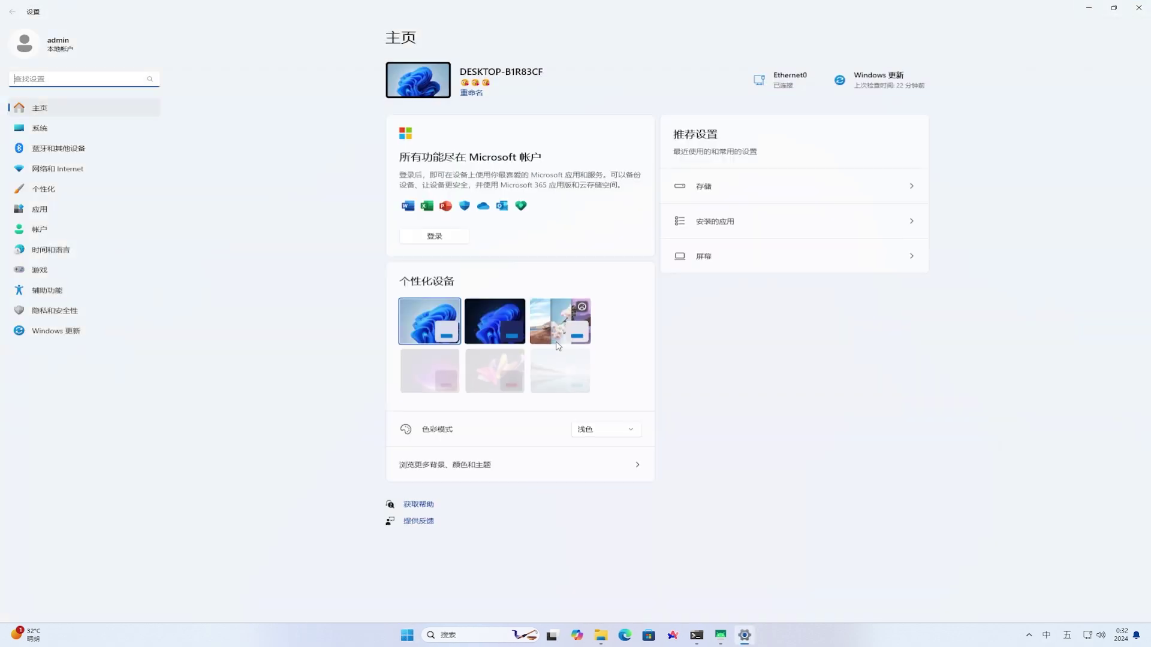
{"action": "left_click", "coordinate": [65, 211]}
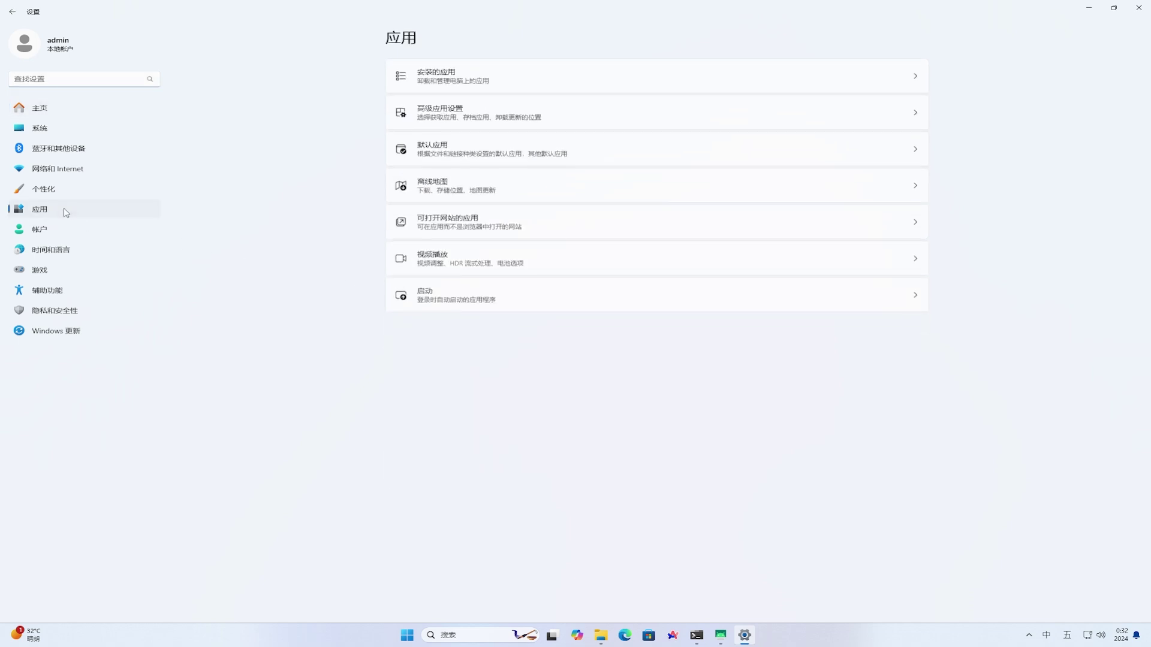
{"action": "left_click", "coordinate": [649, 81]}
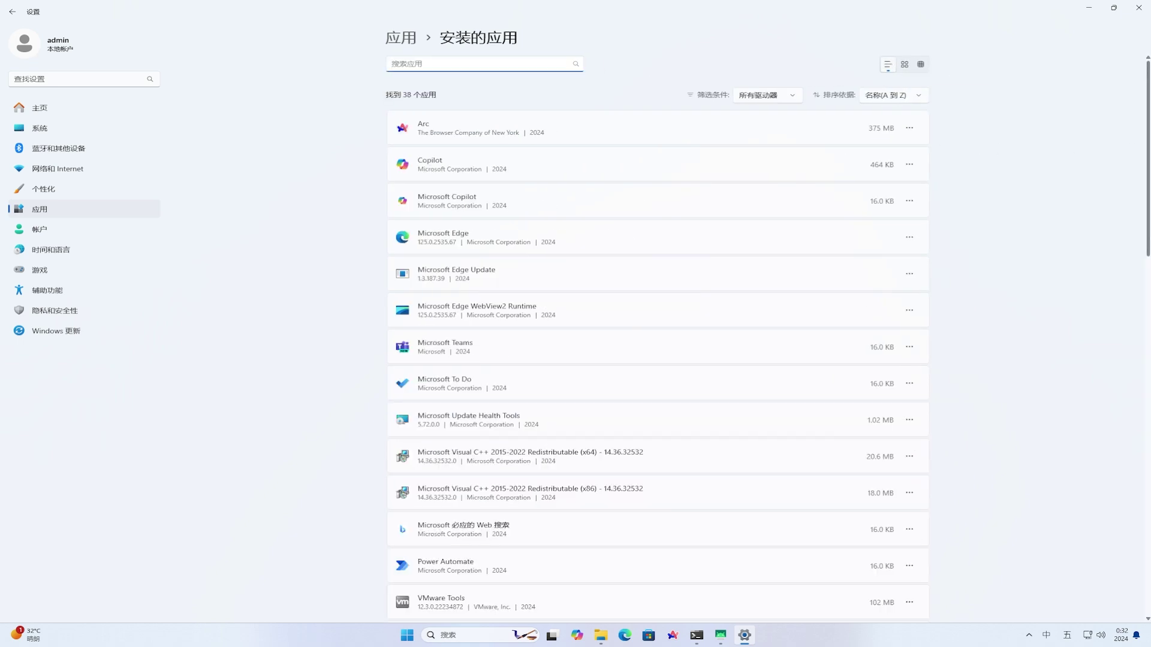
{"action": "left_click_drag", "start_coordinate": [1149, 153], "coordinate": [1149, 517]}
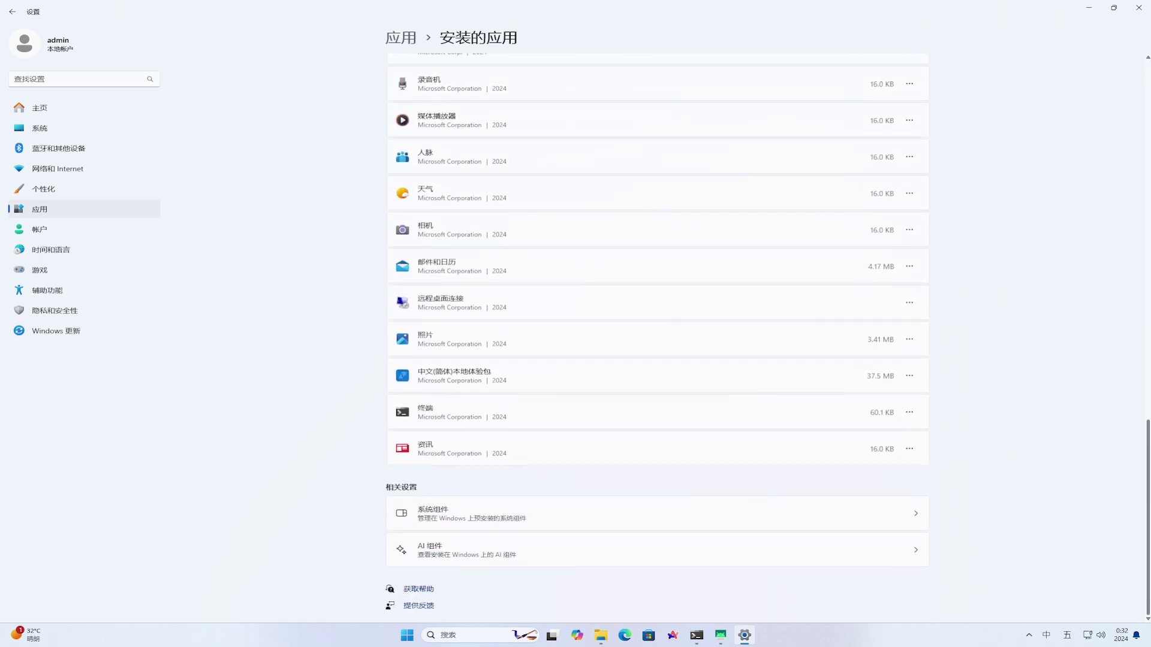
{"action": "left_click", "coordinate": [838, 514]}
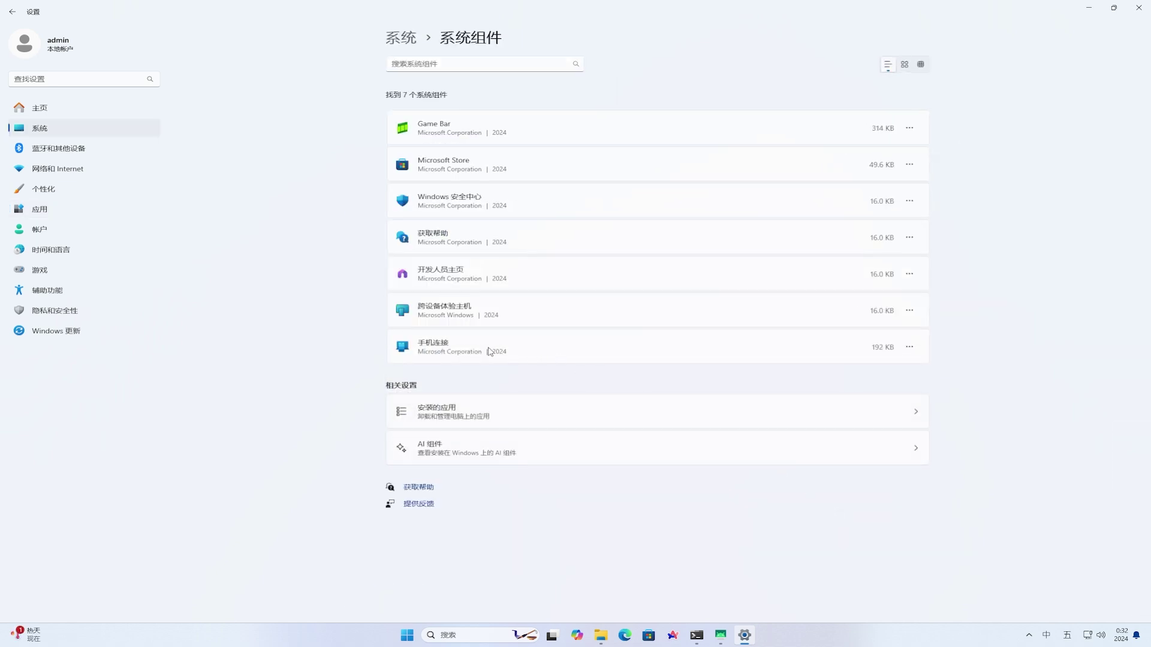
{"action": "left_click", "coordinate": [911, 350]}
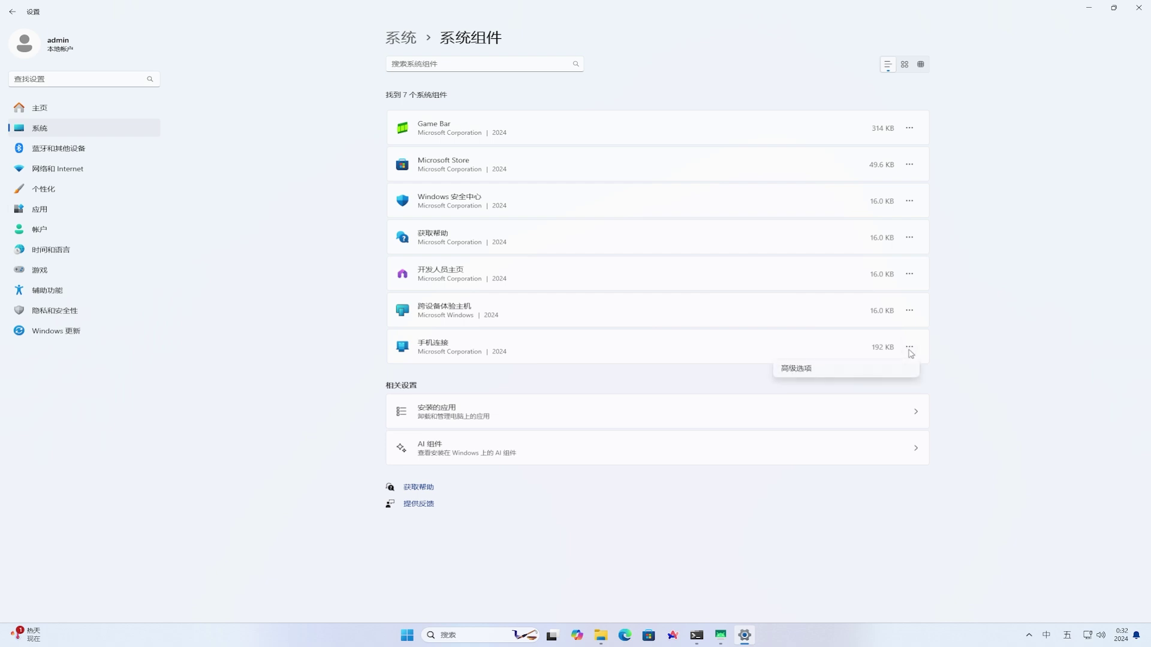
{"action": "left_click", "coordinate": [895, 372]}
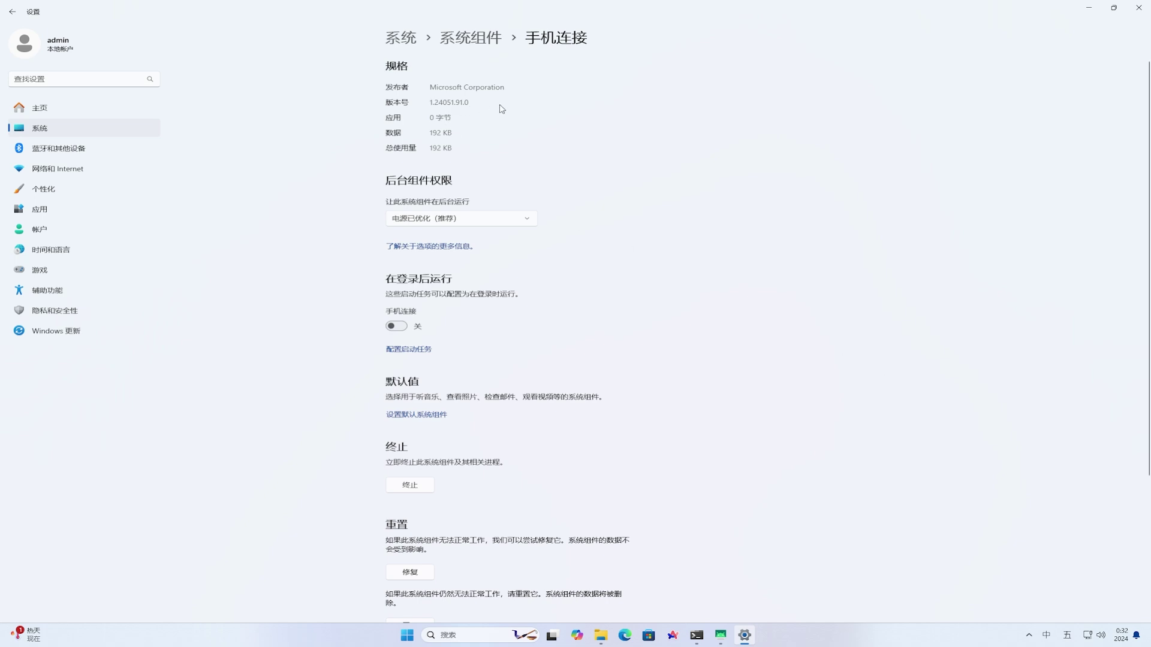
{"action": "left_click", "coordinate": [1138, 14]}
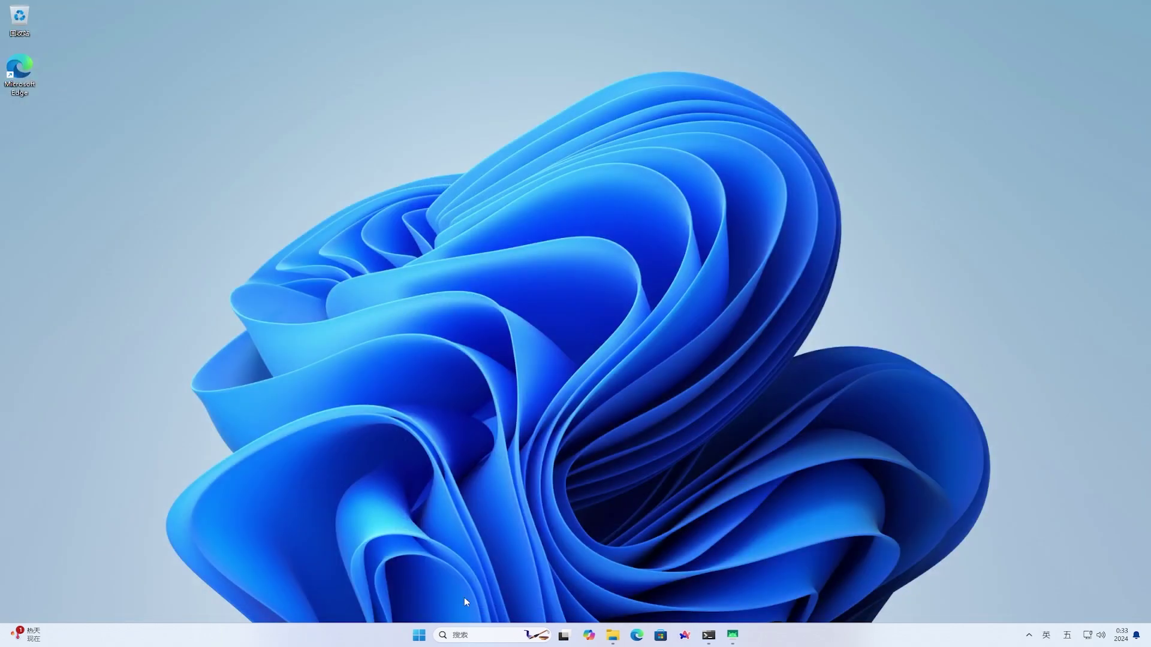
Search Start for 手机连接 and launch it
{"action": "left_click", "coordinate": [413, 638]}
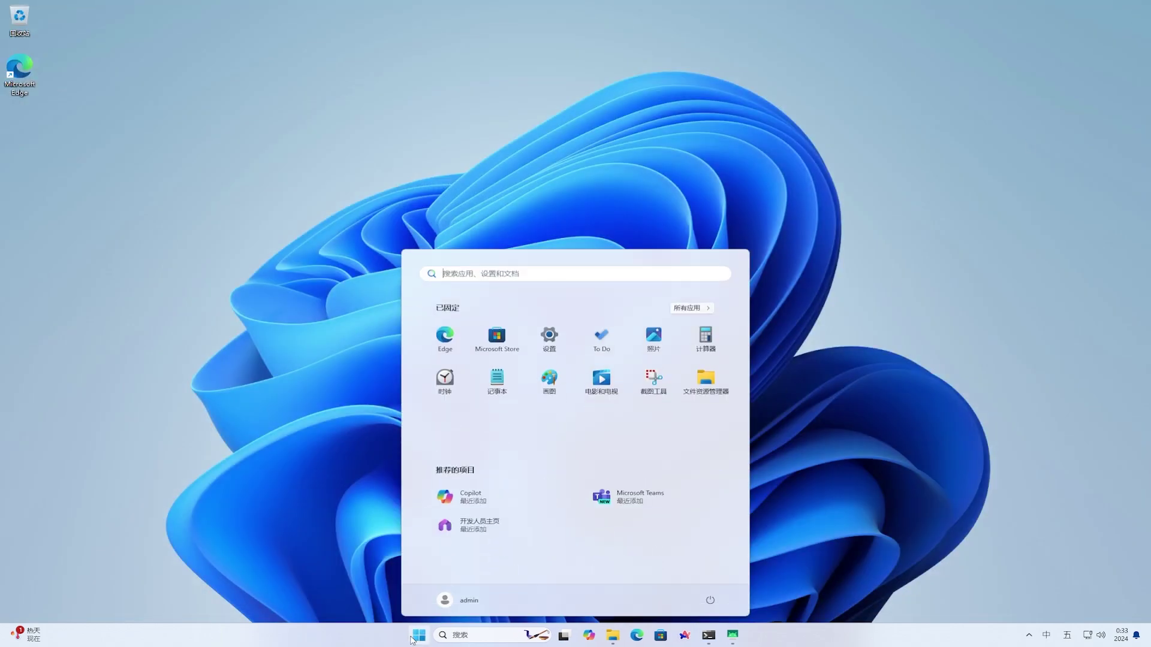
{"action": "left_click", "coordinate": [619, 274]}
{"action": "type", "text": "手机连接"}
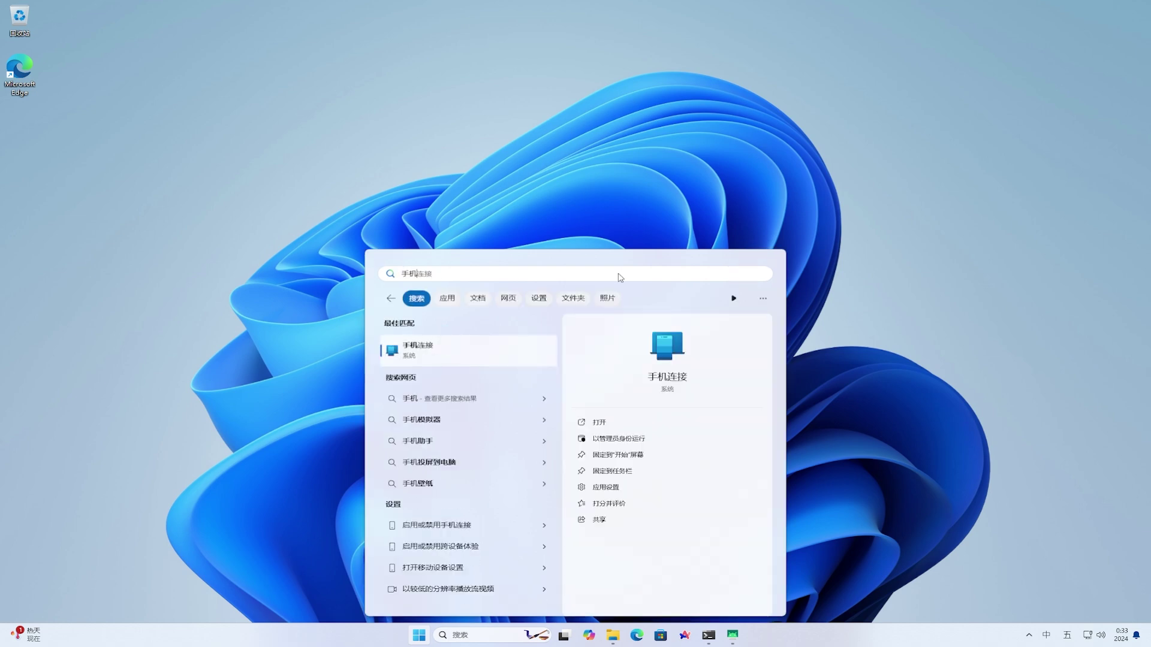
{"action": "left_click", "coordinate": [496, 360]}
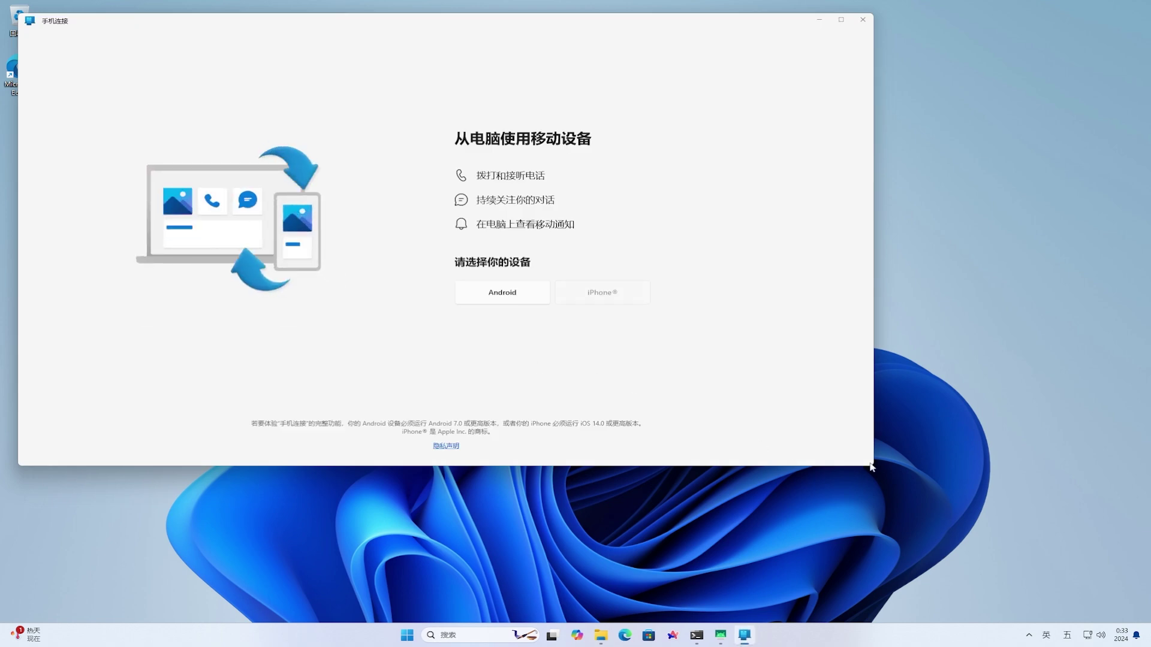
Narrow and move the Phone Link window, bring up the phone mirror, and check the iPhone option
{"action": "left_click_drag", "start_coordinate": [875, 467], "coordinate": [625, 360]}
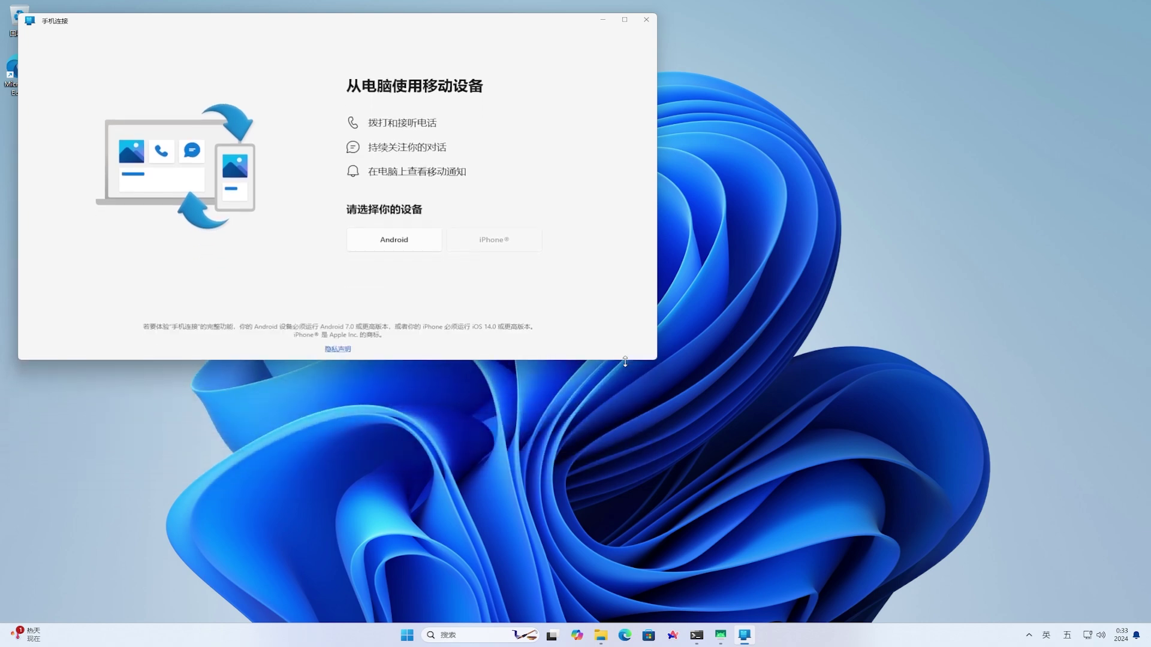
{"action": "left_click_drag", "start_coordinate": [436, 22], "coordinate": [457, 131]}
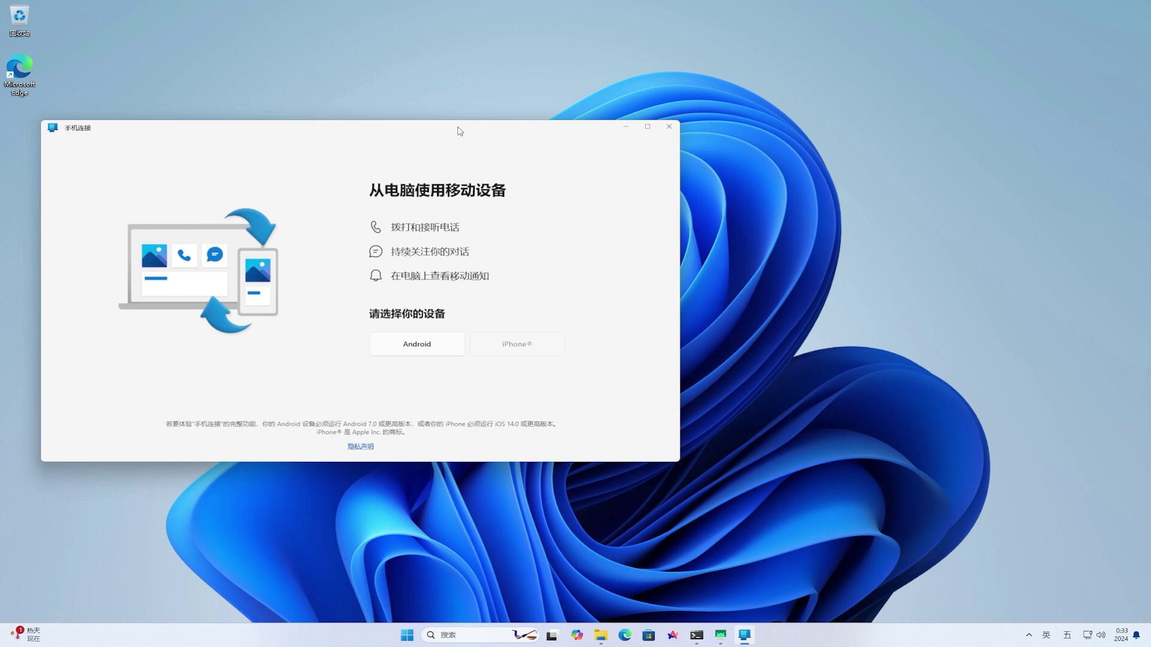
{"action": "left_click", "coordinate": [517, 344]}
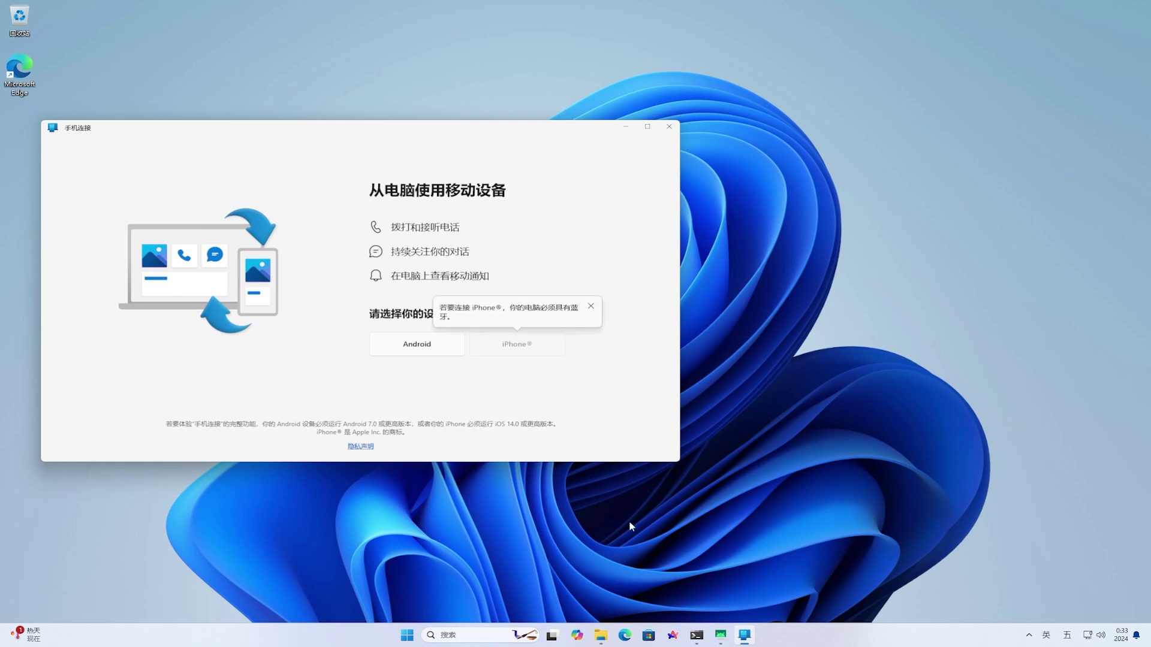
{"action": "left_click", "coordinate": [722, 636]}
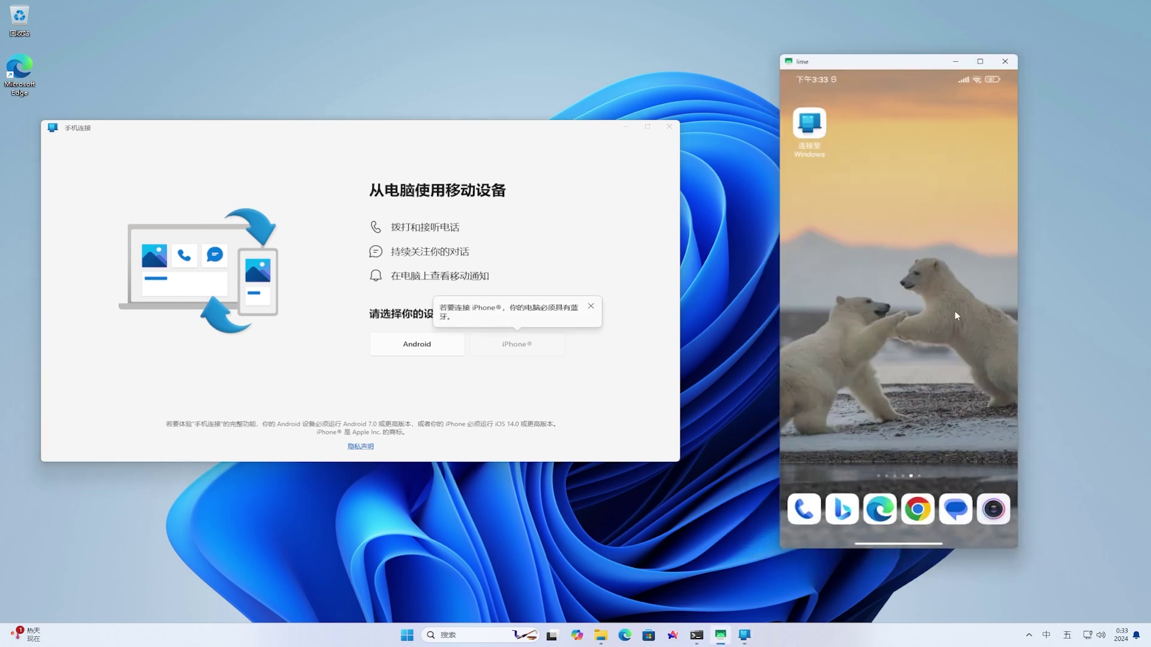
{"action": "left_click", "coordinate": [591, 308]}
{"action": "left_click", "coordinate": [516, 344]}
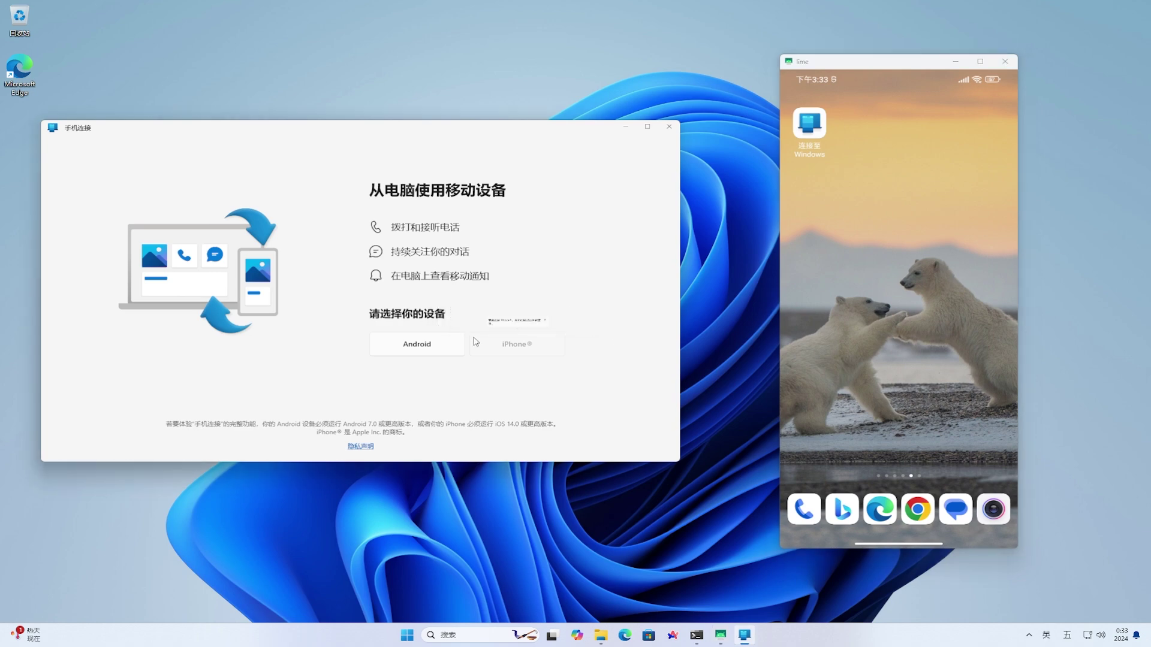
Choose Android and sign in with the offered Microsoft account and its password
{"action": "left_click", "coordinate": [424, 345]}
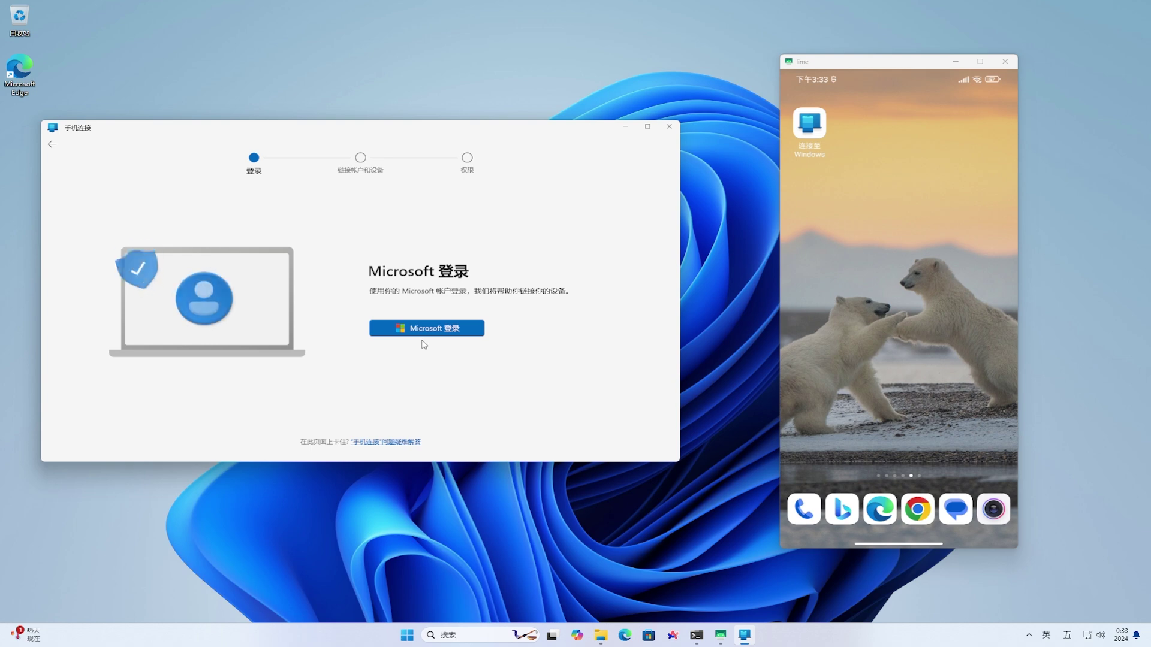
{"action": "left_click", "coordinate": [451, 333]}
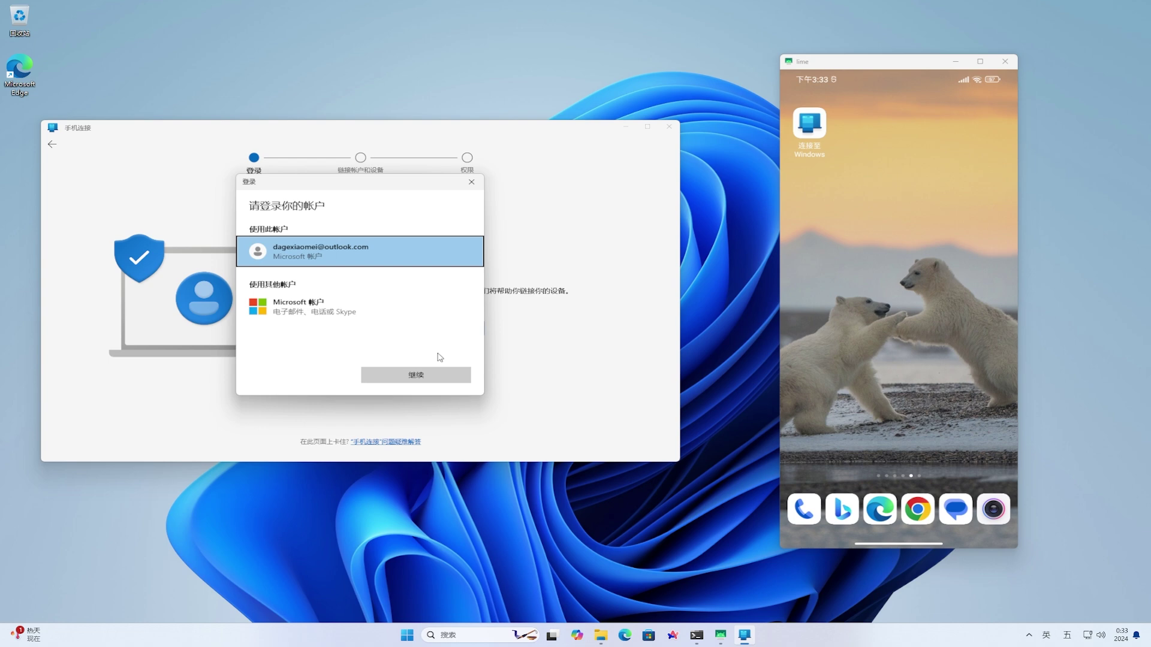
{"action": "left_click", "coordinate": [428, 370]}
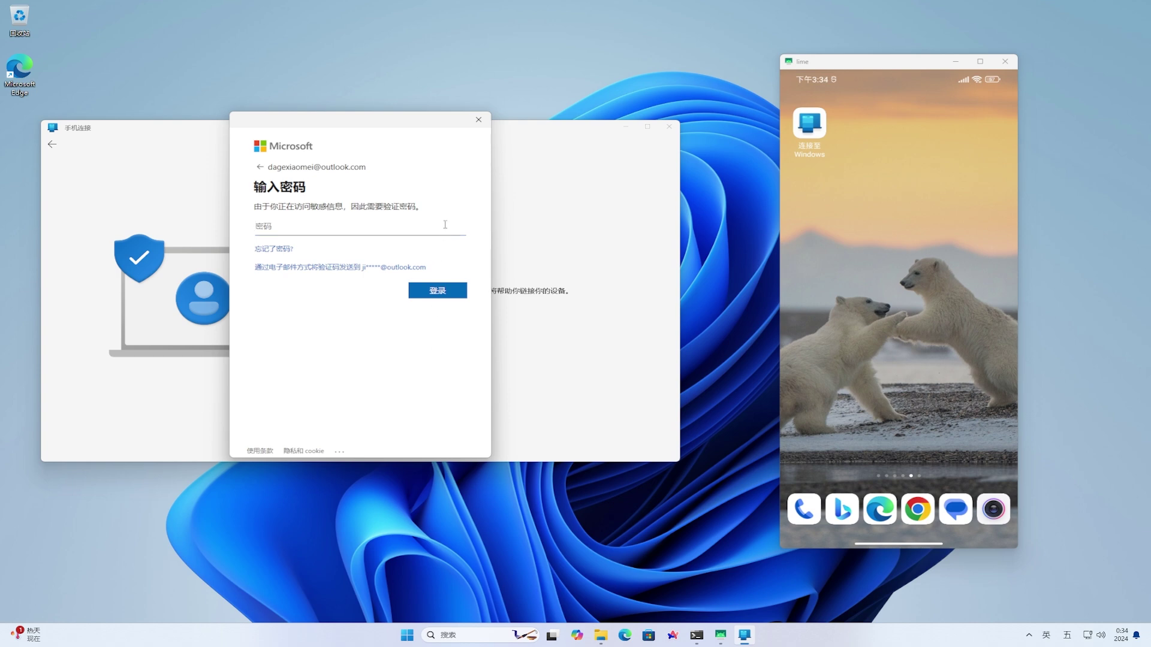
{"action": "type", "text": "123456789abcdefghij"}
{"action": "left_click", "coordinate": [445, 291]}
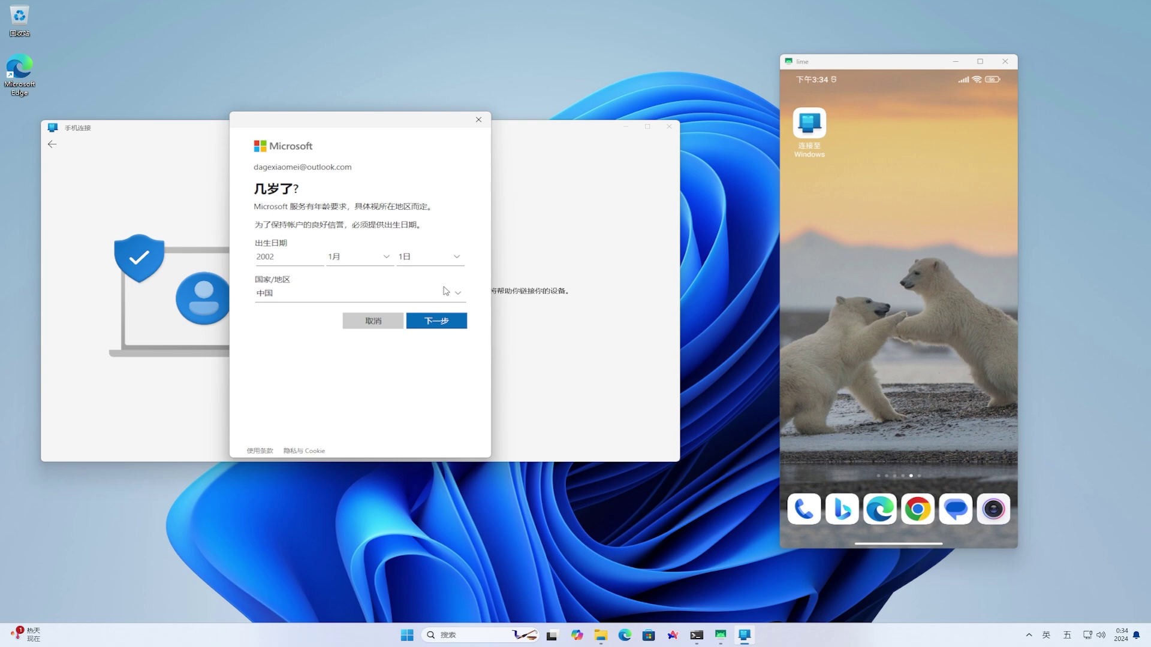
Enter the birth month and day, then confirm the age to reach the QR code
{"action": "left_click", "coordinate": [386, 259]}
{"action": "left_click", "coordinate": [379, 267]}
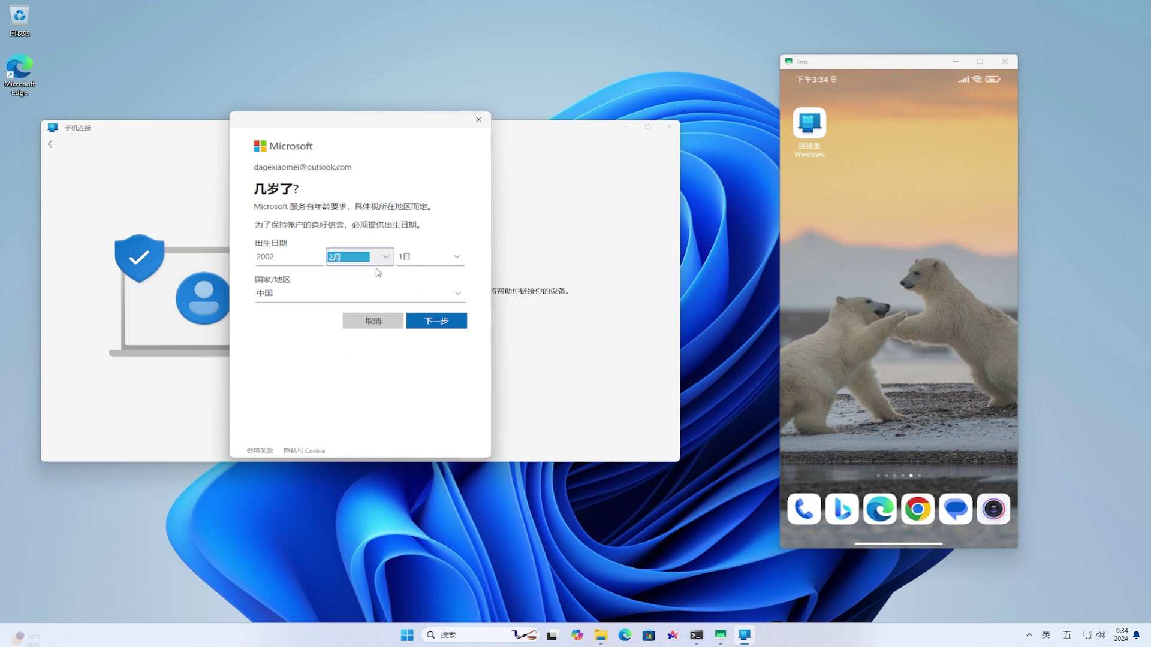
{"action": "left_click", "coordinate": [454, 259]}
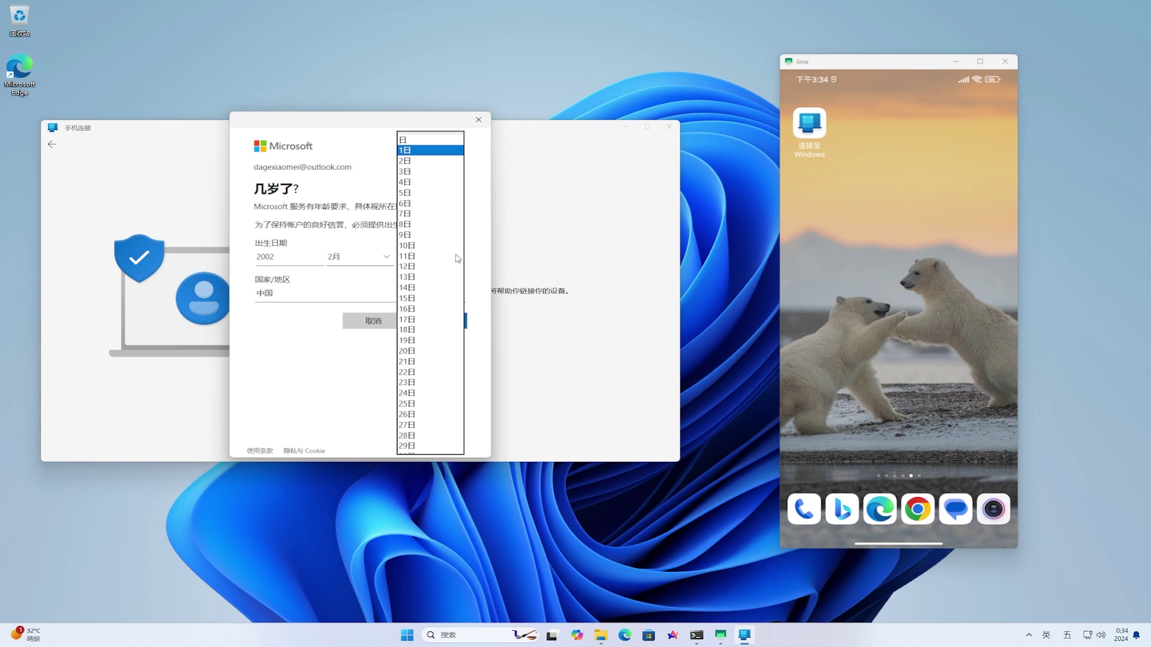
{"action": "left_click", "coordinate": [420, 162]}
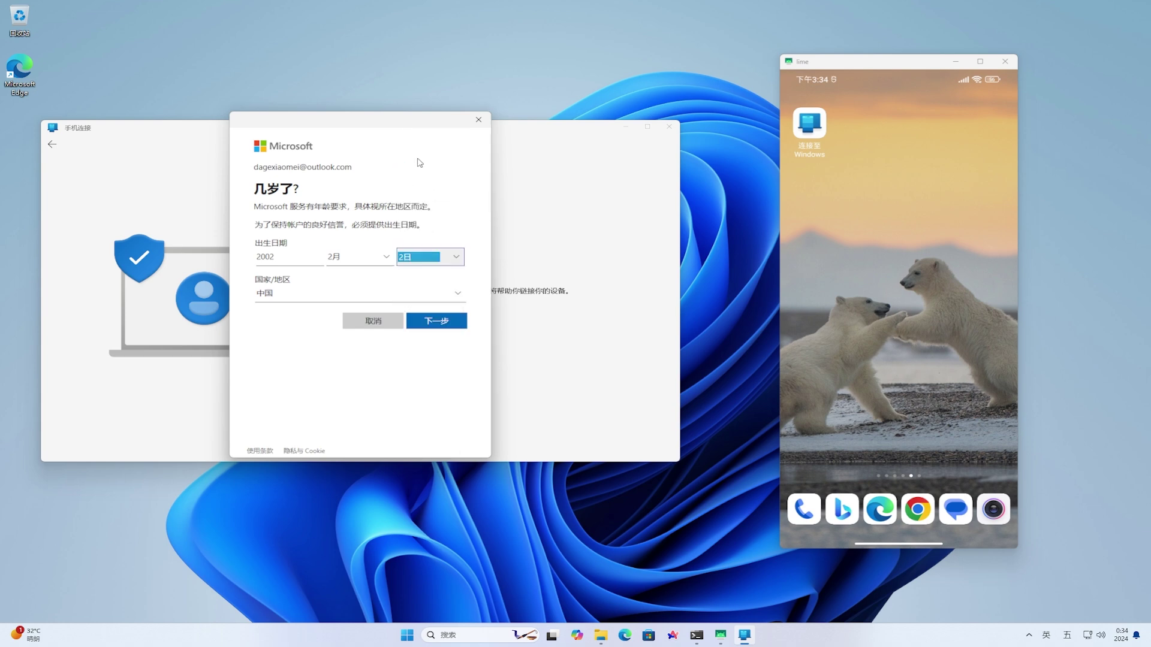
{"action": "left_click", "coordinate": [448, 323]}
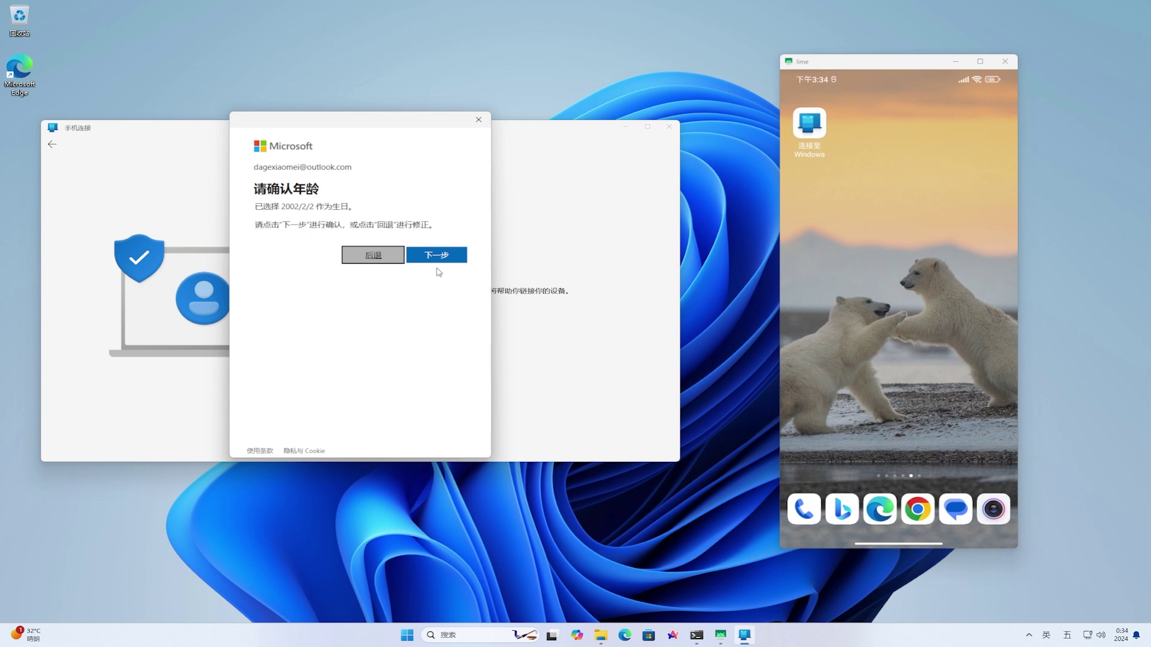
{"action": "left_click", "coordinate": [436, 258]}
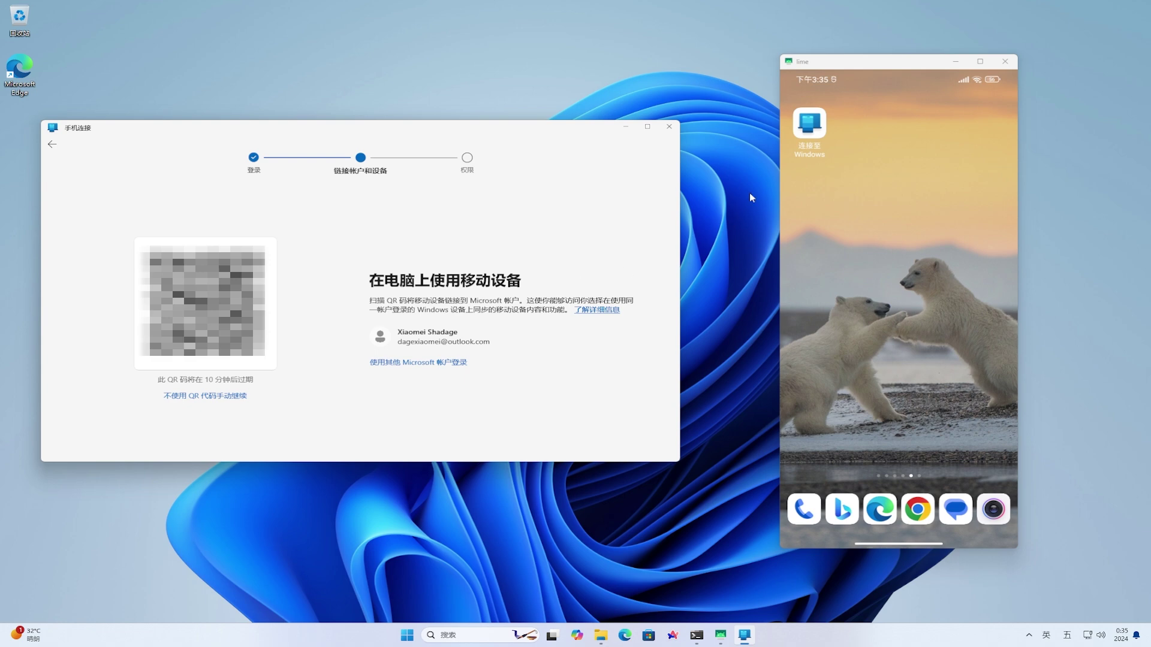
In Link to Windows on the phone, choose QR-code sign-in and review camera permission
{"action": "left_click", "coordinate": [815, 132]}
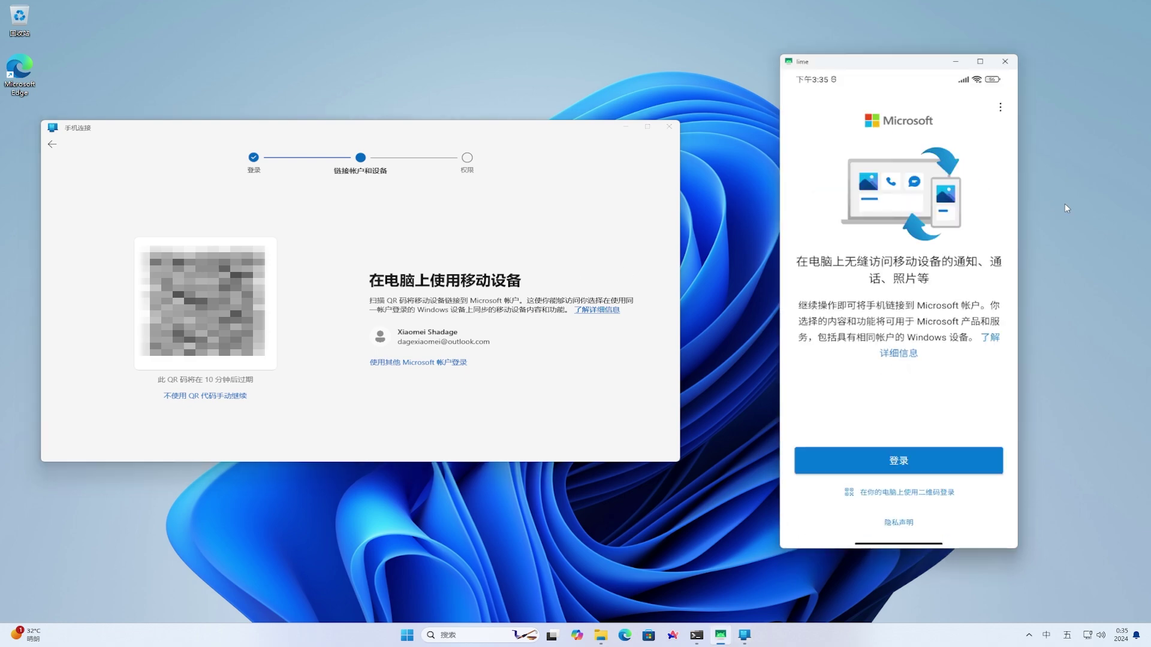
{"action": "left_click", "coordinate": [933, 492]}
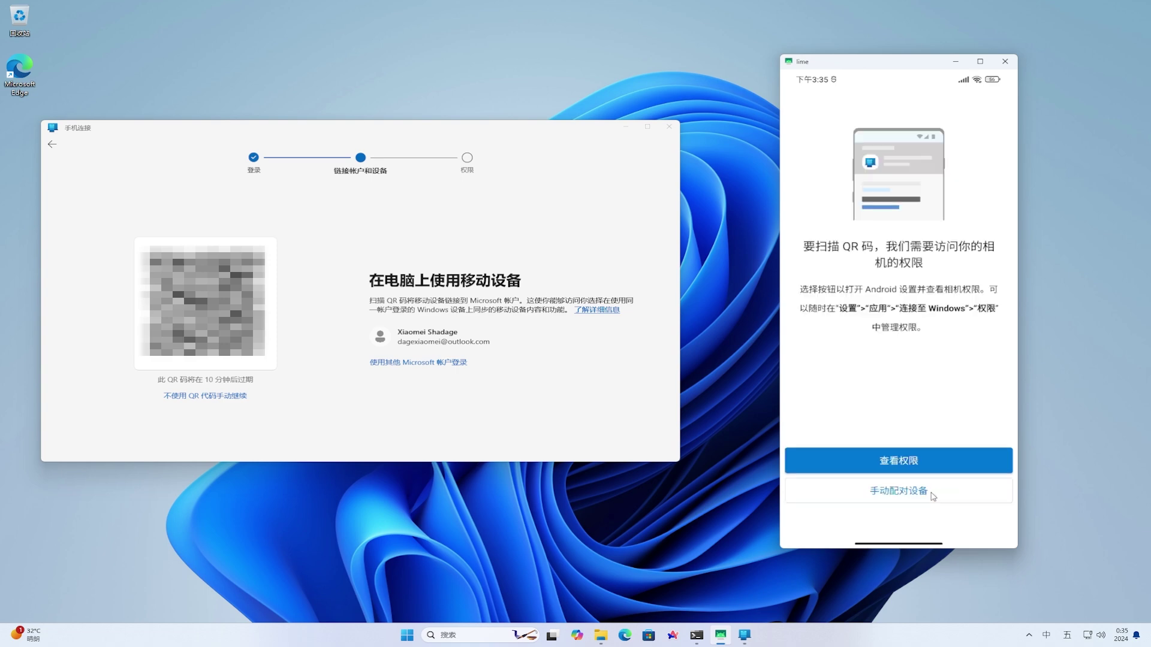
{"action": "left_click", "coordinate": [919, 463]}
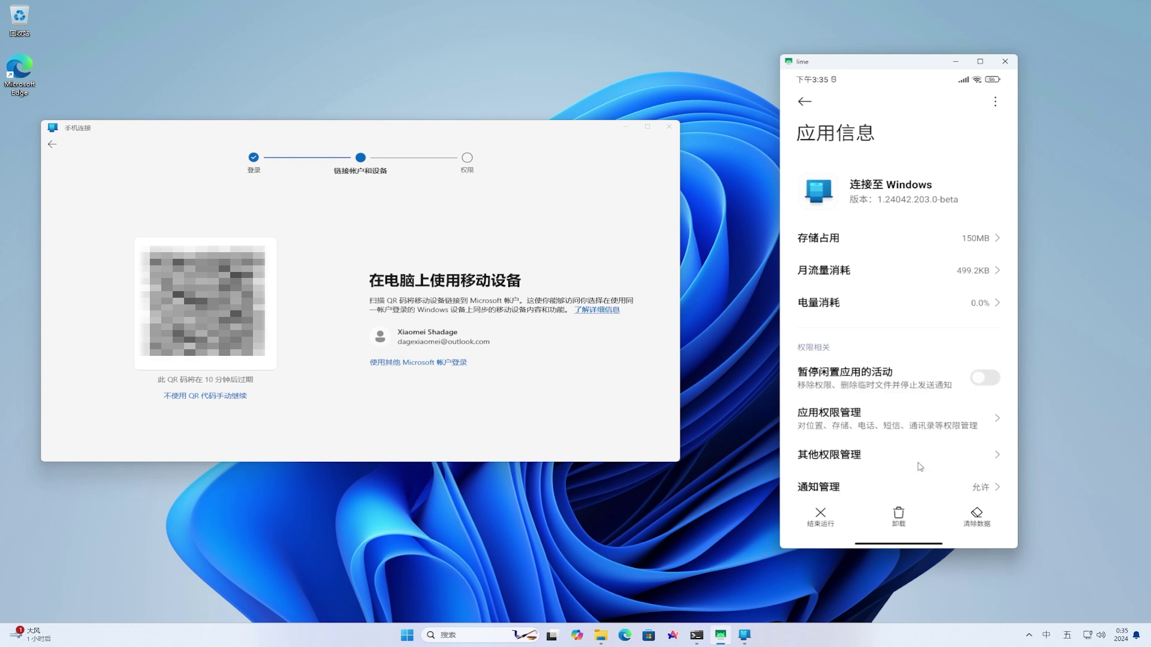
Set the app's camera permission to 仅在使用该应用时允许 and return to the QR scanner
{"action": "left_click", "coordinate": [908, 424]}
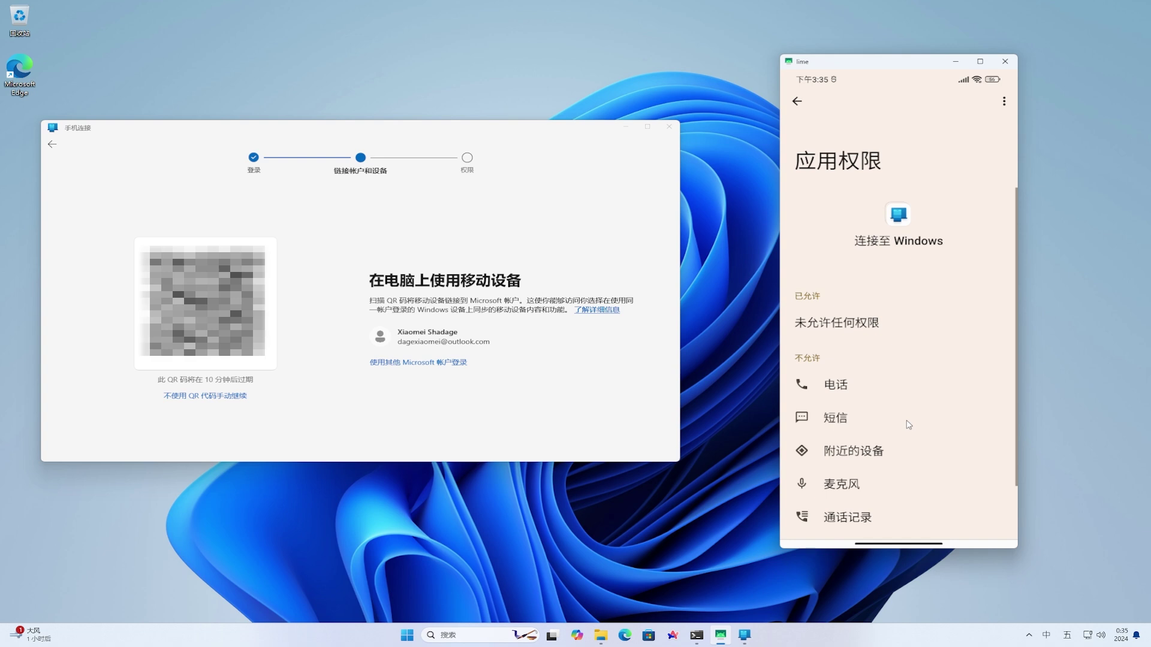
{"action": "scroll", "coordinate": [908, 424], "scroll_direction": "down", "scroll_amount": 3}
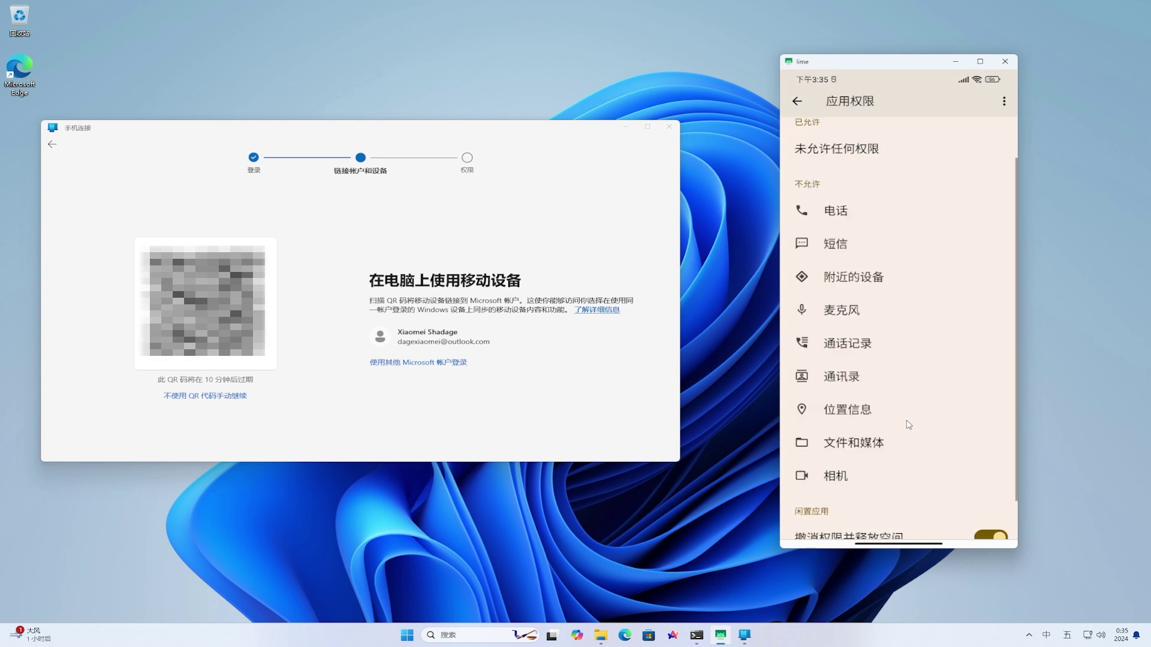
{"action": "left_click", "coordinate": [844, 475]}
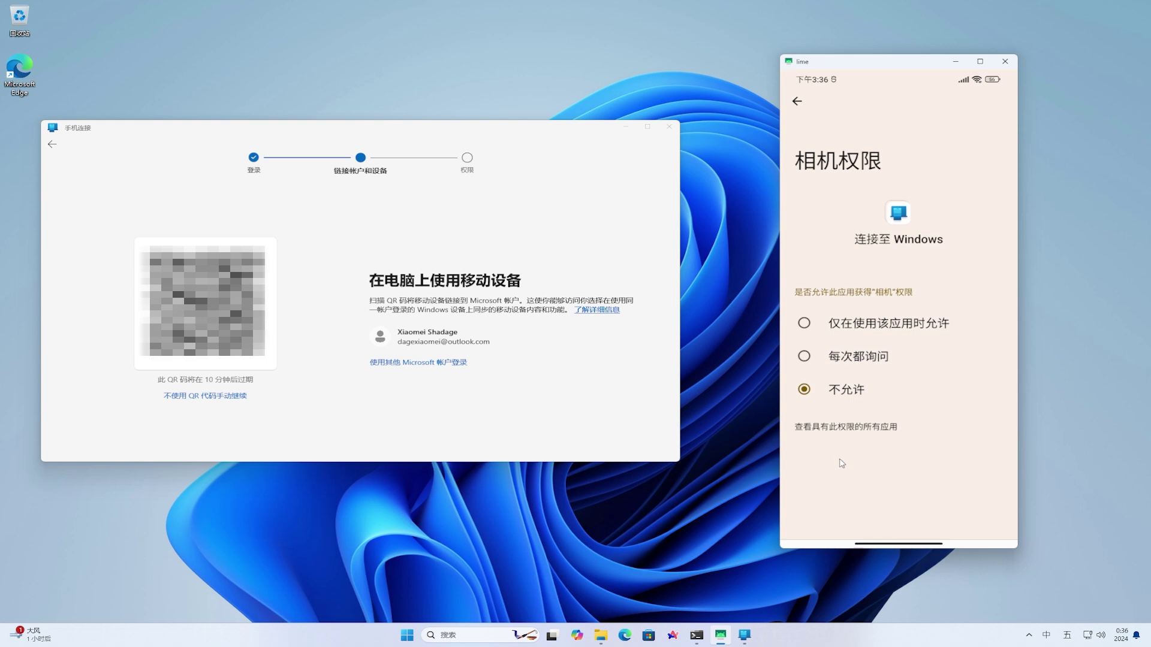
{"action": "left_click", "coordinate": [803, 325]}
{"action": "right_click", "coordinate": [973, 324]}
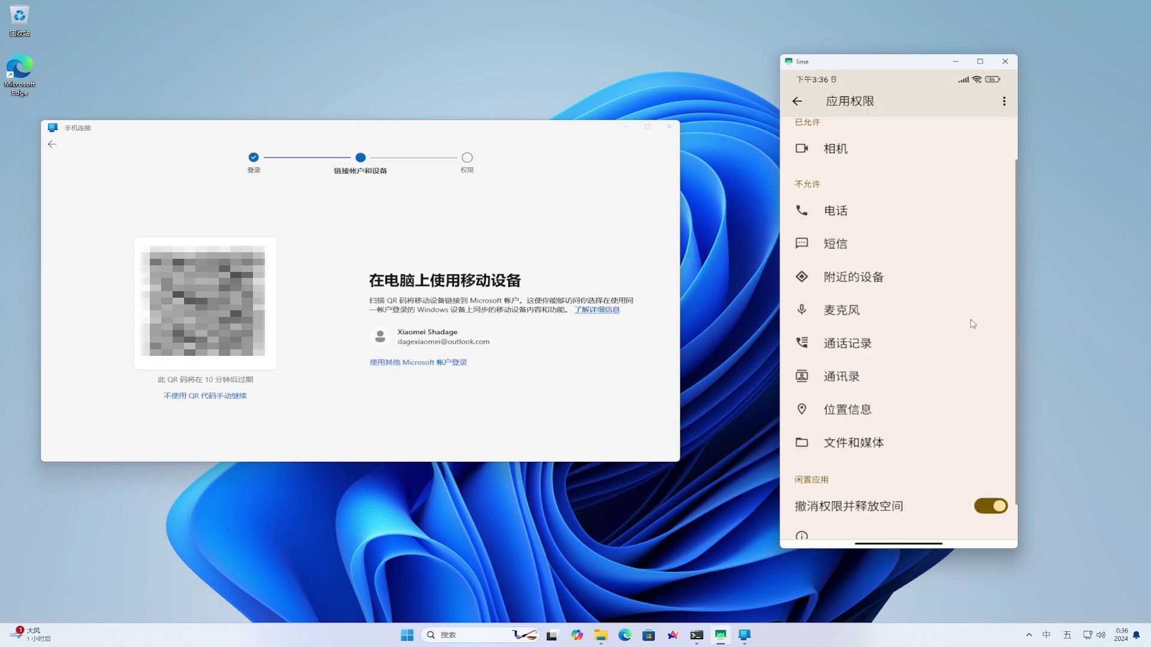
{"action": "right_click", "coordinate": [972, 324]}
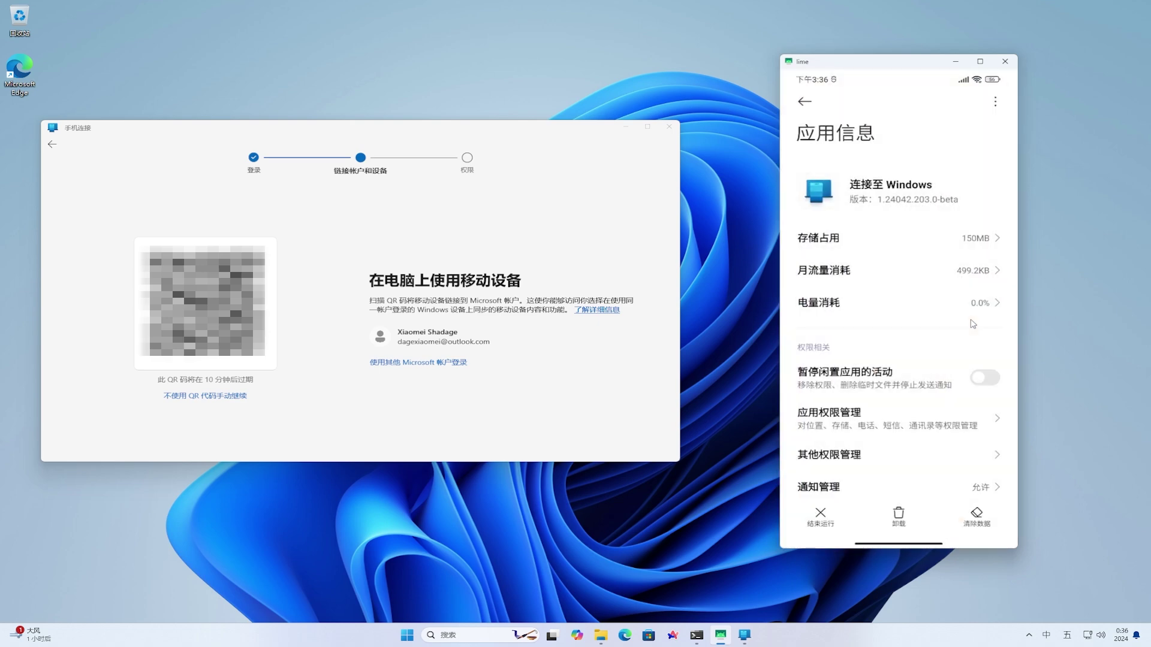
{"action": "right_click", "coordinate": [972, 324]}
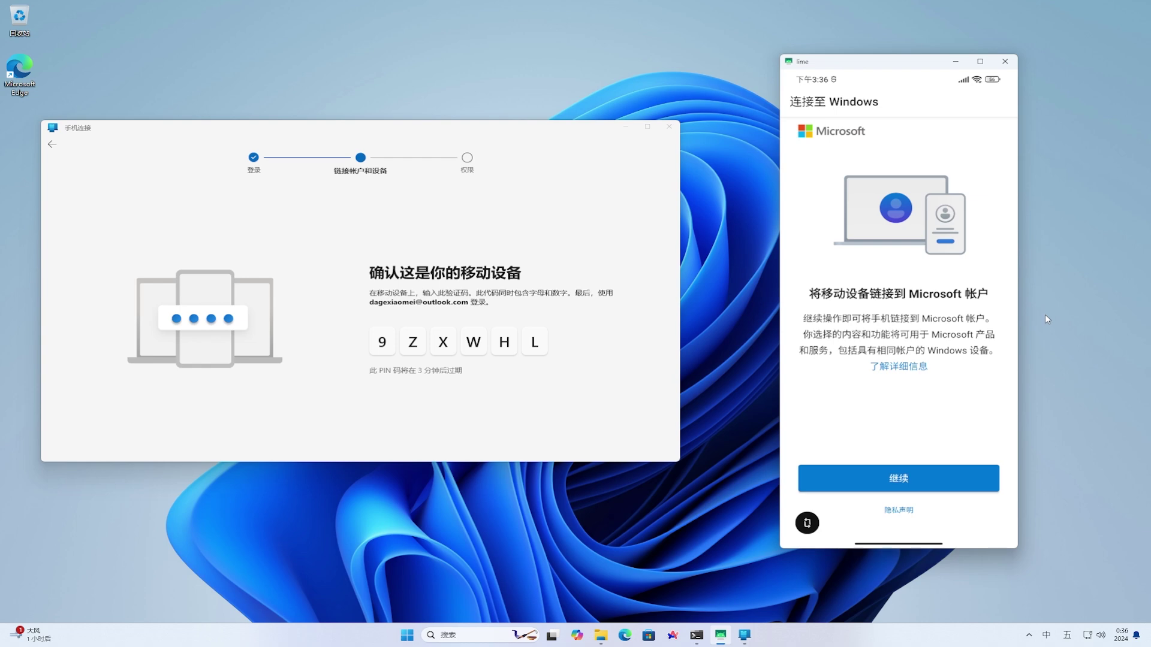
Type the PC's verification code on the phone with the English keyboard and submit it
{"action": "left_click", "coordinate": [976, 469]}
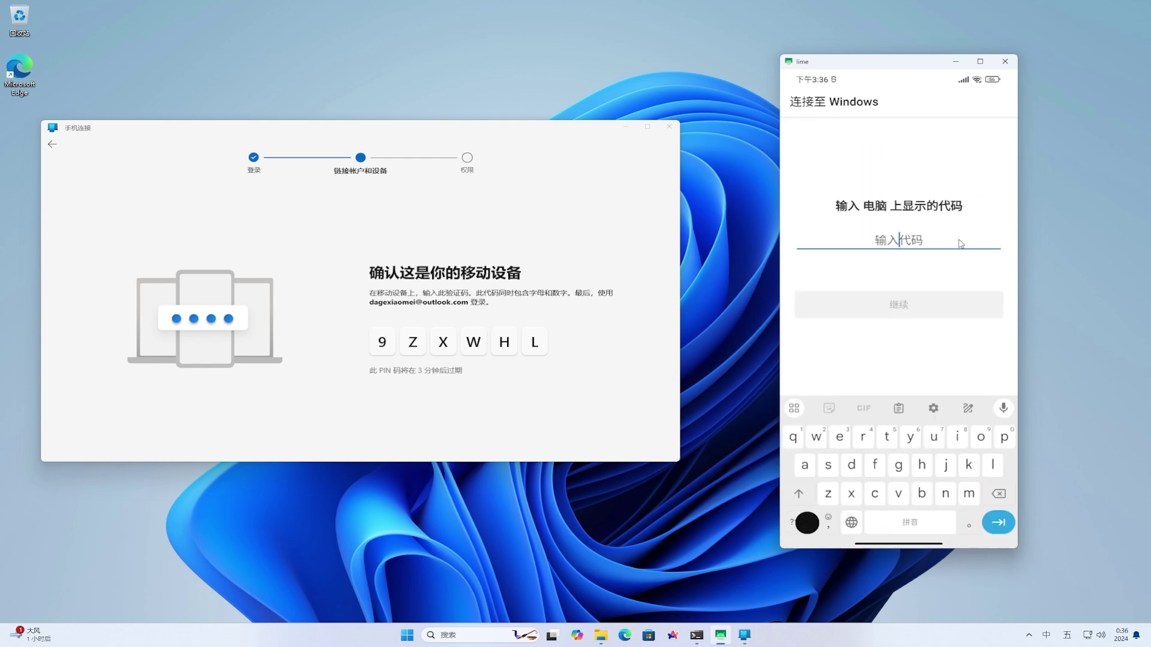
{"action": "type", "text": "9"}
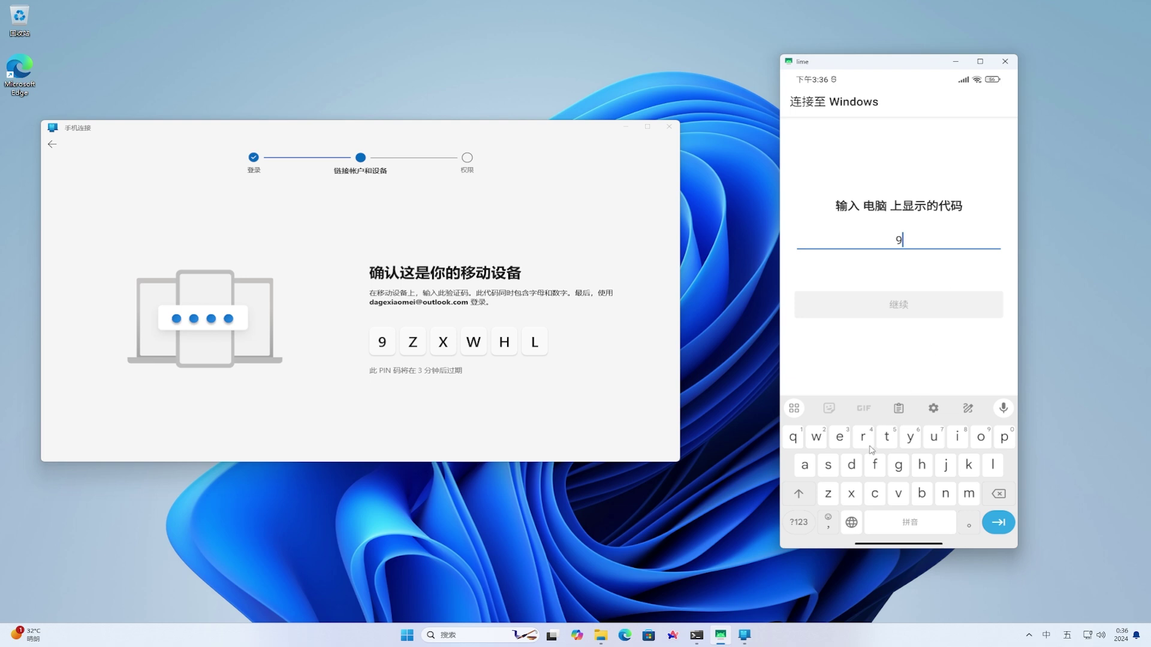
{"action": "left_click", "coordinate": [827, 498]}
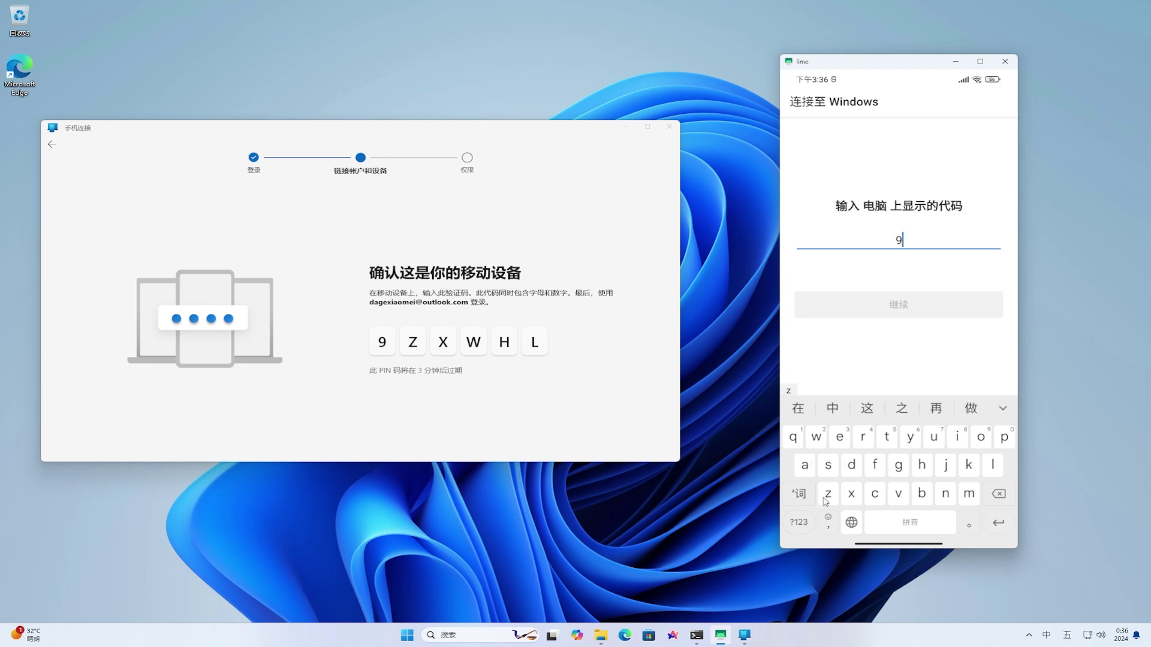
{"action": "left_click", "coordinate": [851, 523]}
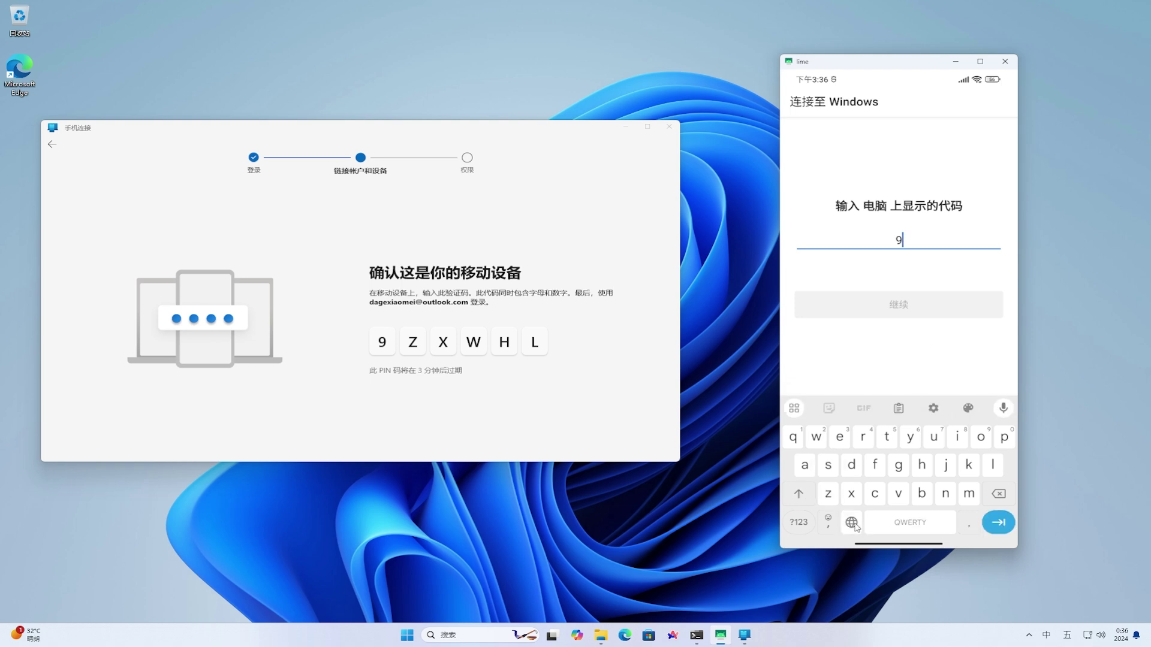
{"action": "left_click", "coordinate": [852, 522]}
{"action": "left_click", "coordinate": [852, 523]}
{"action": "left_click", "coordinate": [831, 497]}
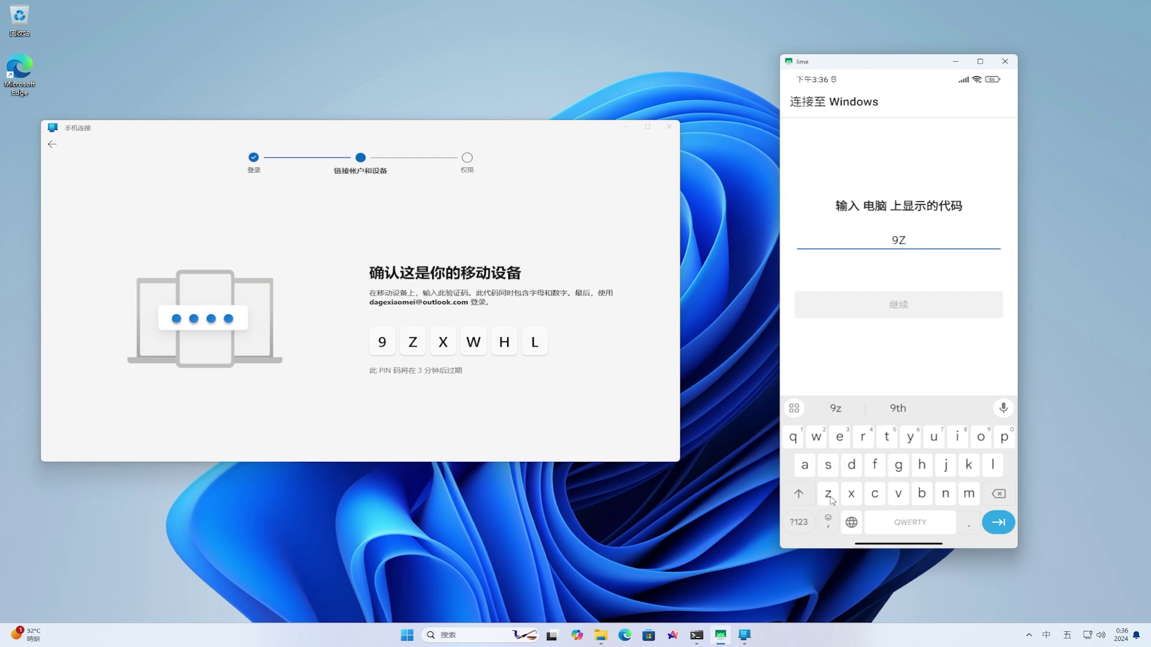
{"action": "left_click", "coordinate": [847, 499]}
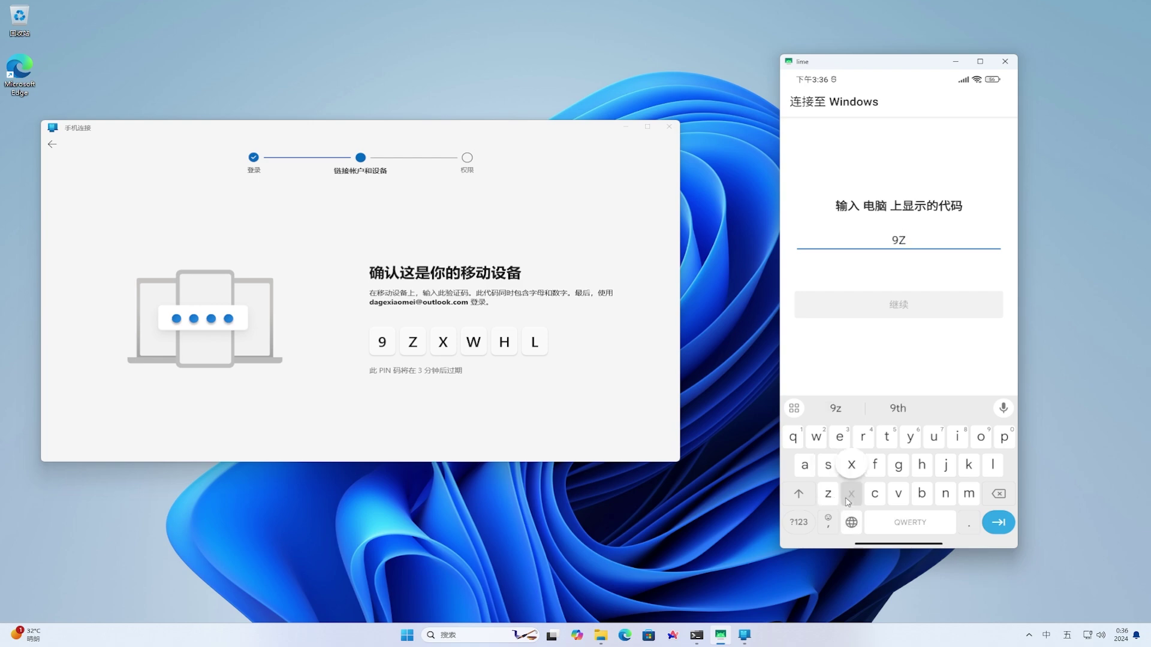
{"action": "left_click", "coordinate": [816, 440]}
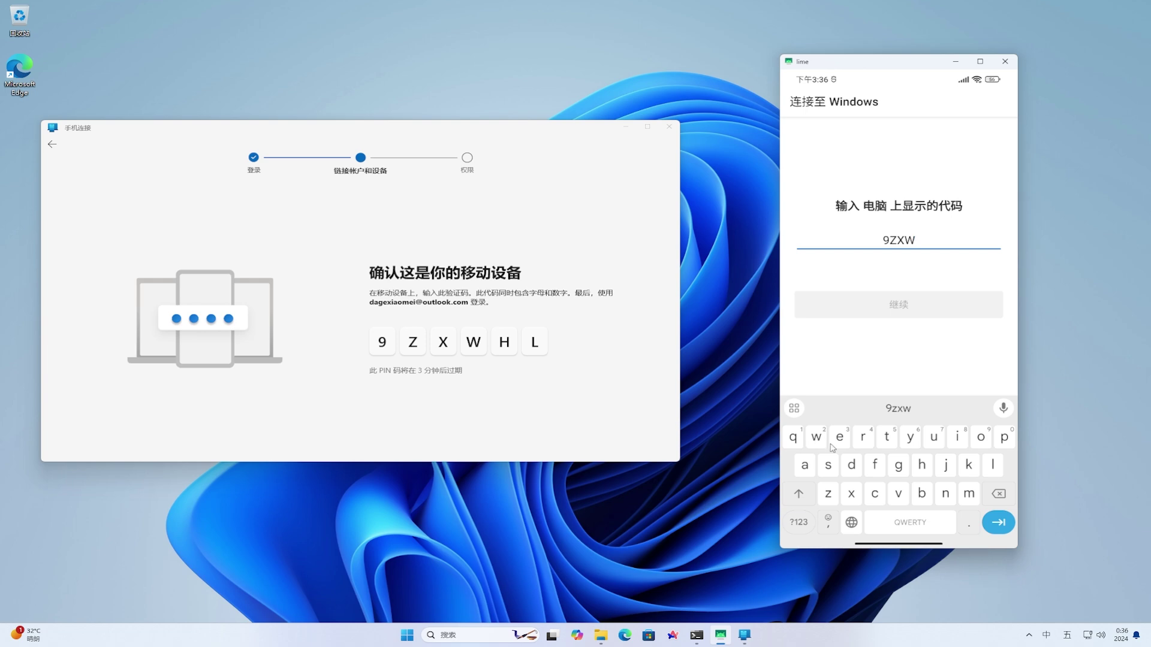
{"action": "left_click", "coordinate": [922, 468]}
{"action": "left_click", "coordinate": [994, 469]}
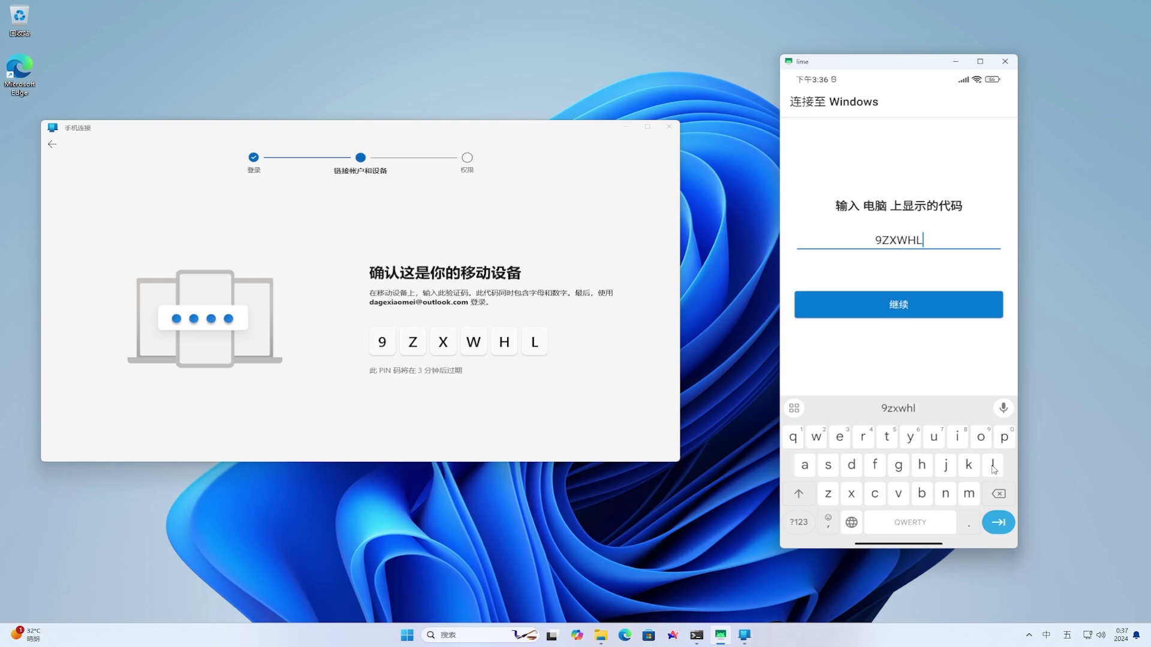
{"action": "left_click", "coordinate": [929, 304]}
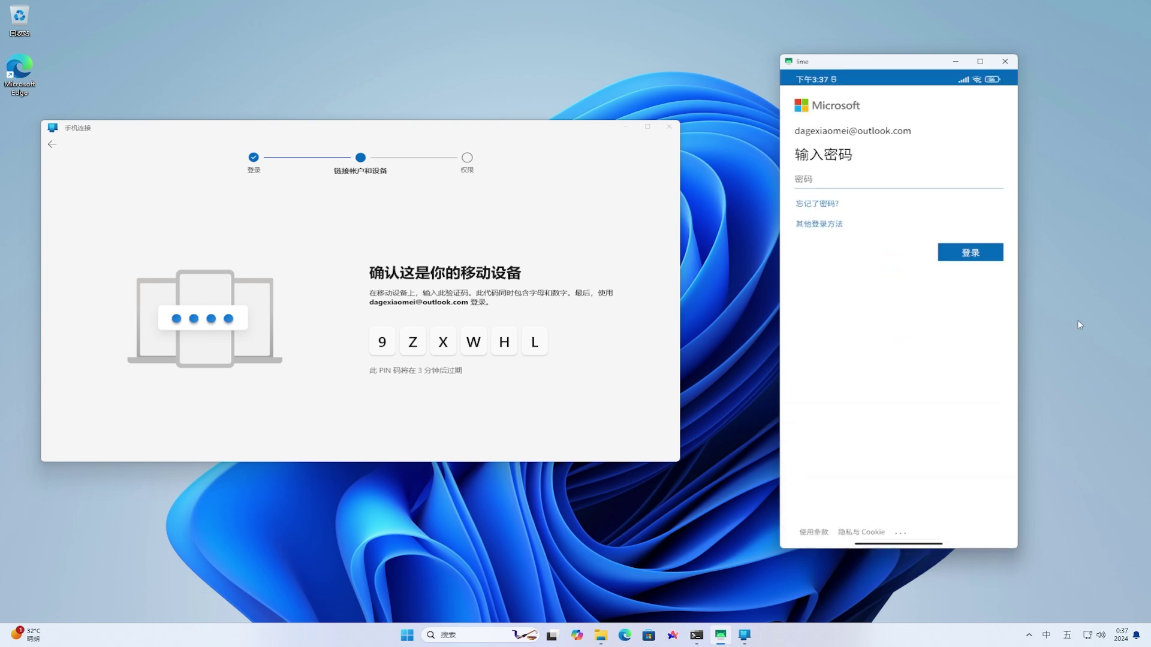
Enter the Microsoft account password on the phone and sign in
{"action": "left_click", "coordinate": [964, 185]}
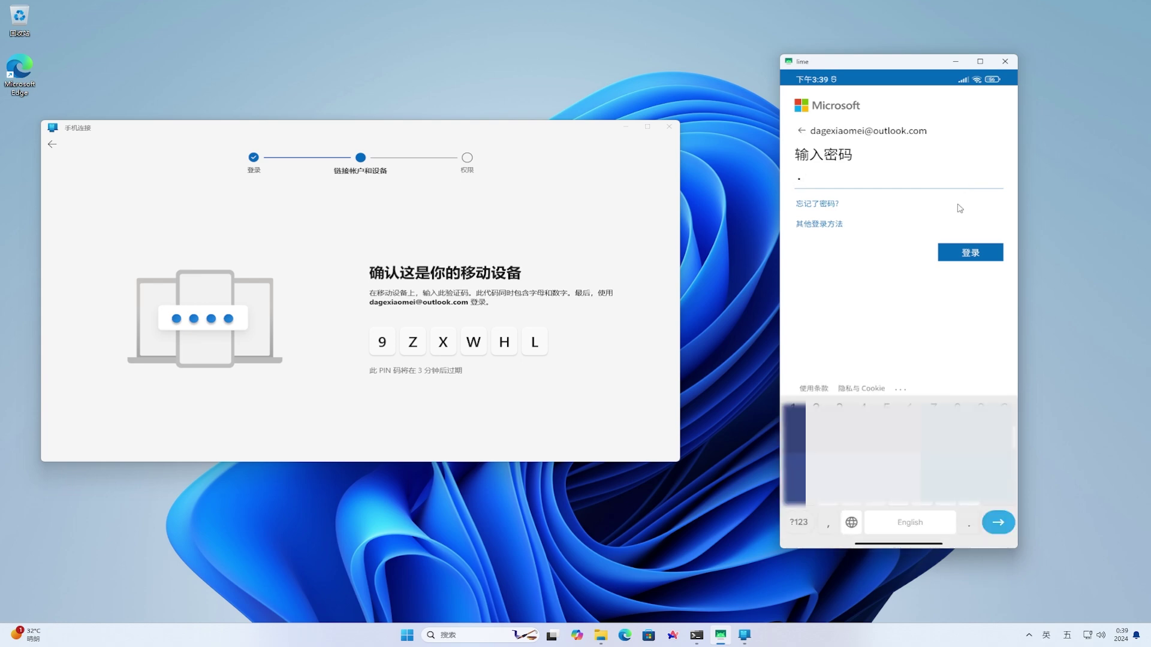
{"action": "type", "text": "••••••"}
{"action": "type", "text": "••"}
{"action": "left_click", "coordinate": [990, 255]}
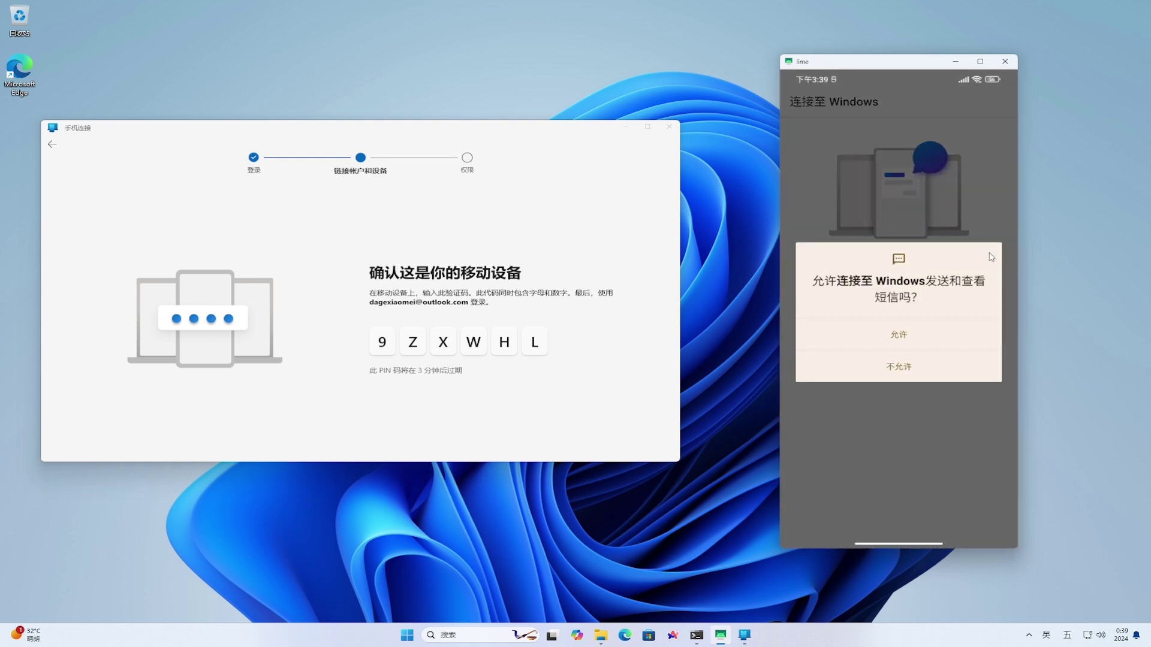
Allow SMS, calls, contacts, photos and call-log access, keep background running, decline usage data
{"action": "left_click", "coordinate": [938, 336]}
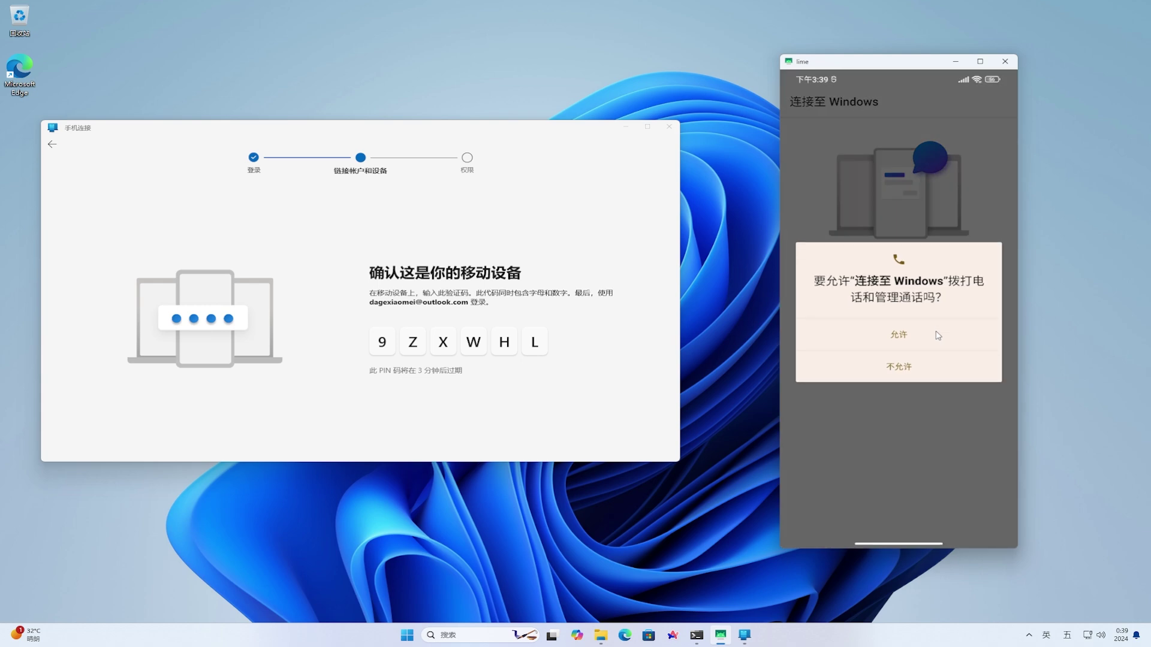
{"action": "left_click", "coordinate": [939, 336]}
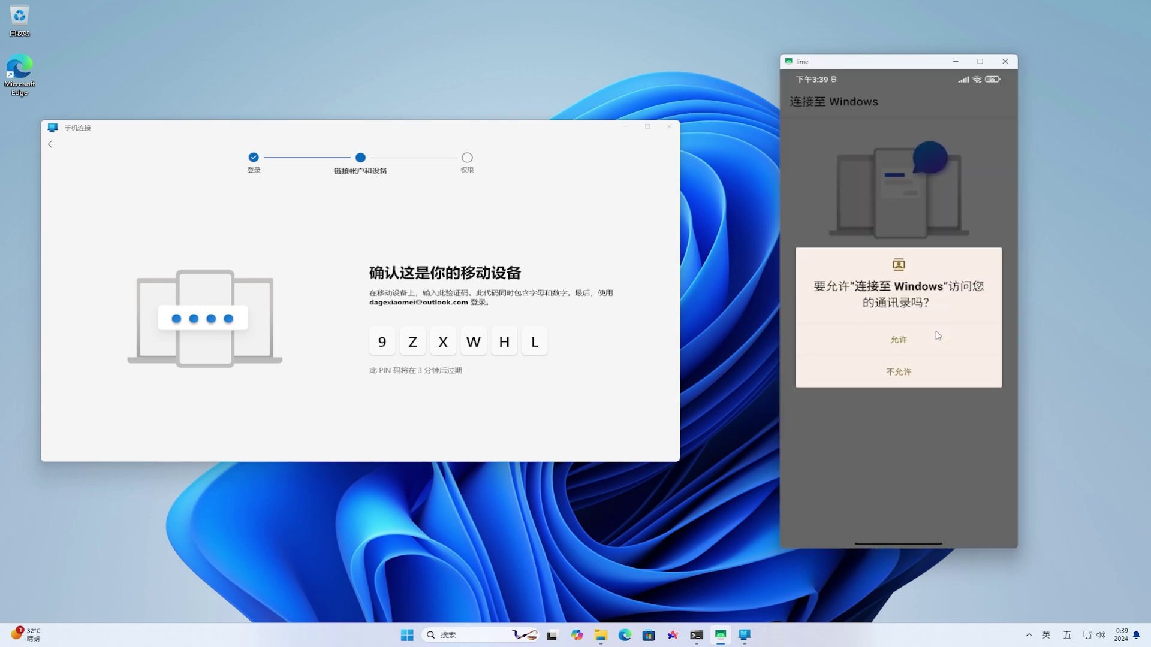
{"action": "left_click", "coordinate": [938, 335]}
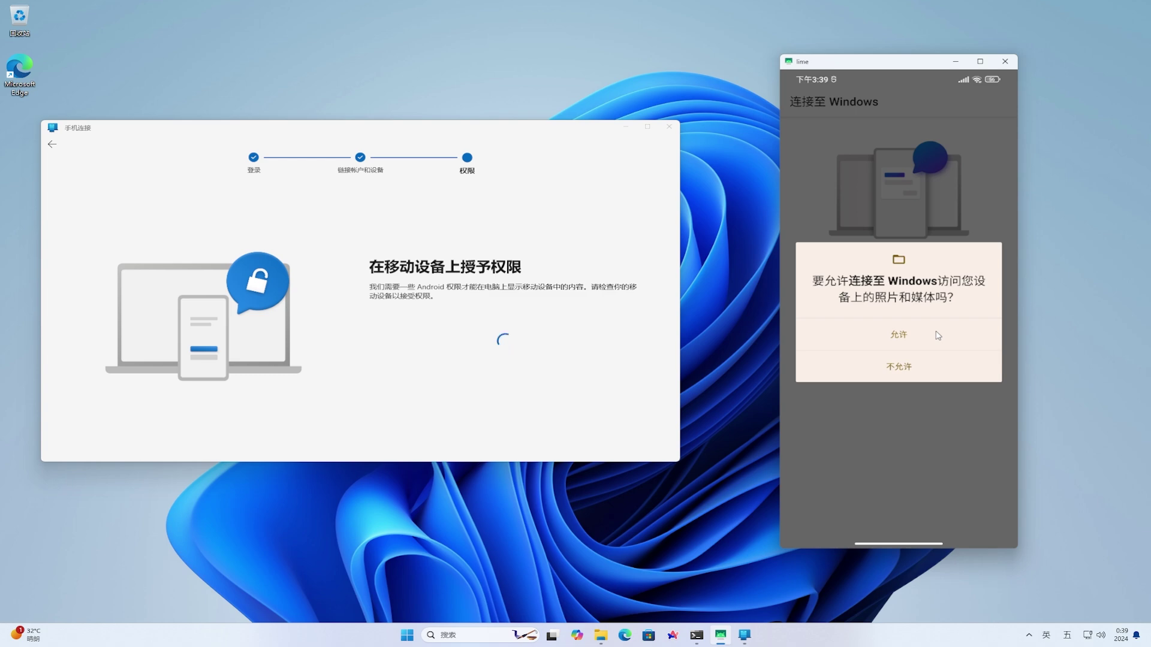
{"action": "left_click", "coordinate": [938, 336]}
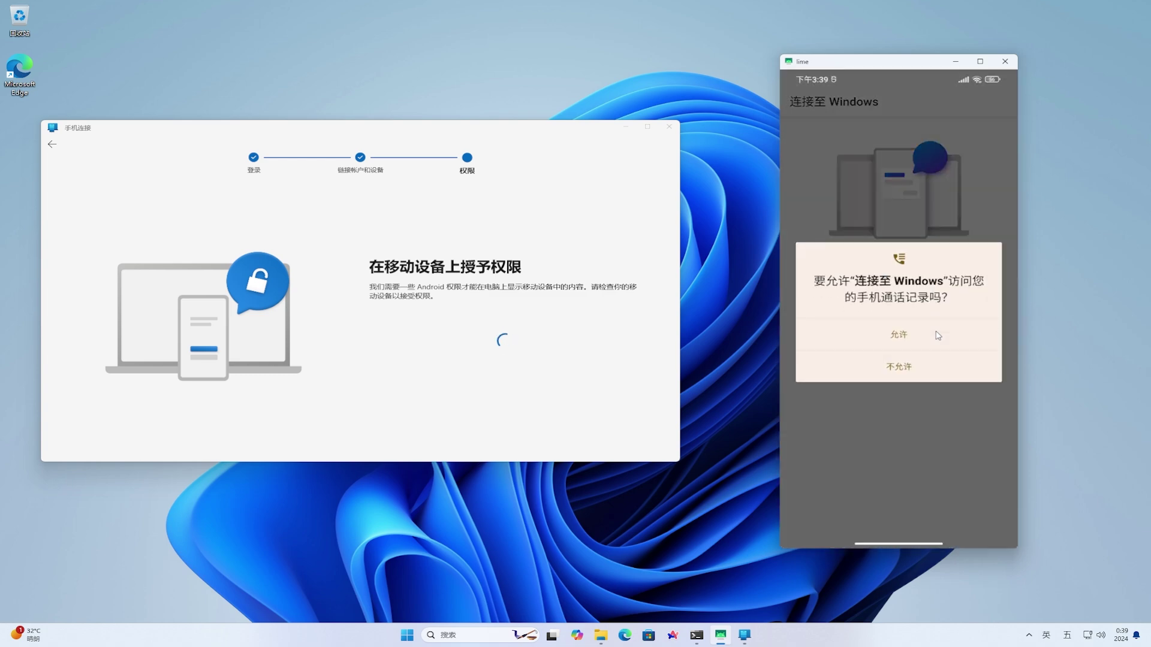
{"action": "left_click", "coordinate": [938, 336]}
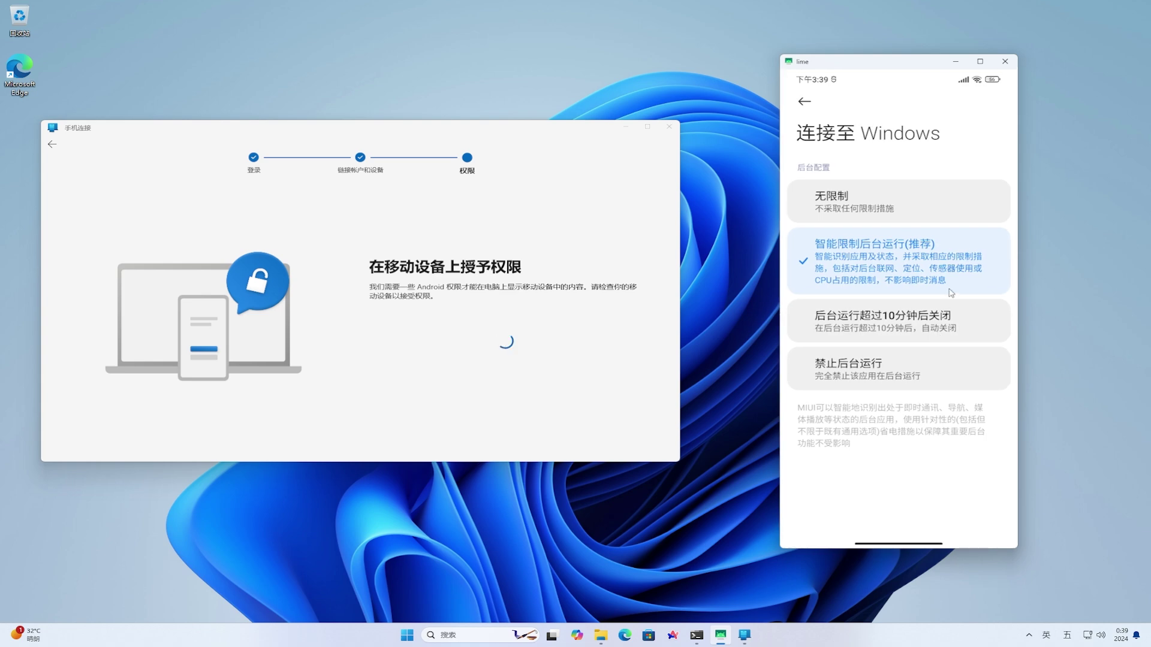
{"action": "left_click", "coordinate": [961, 265]}
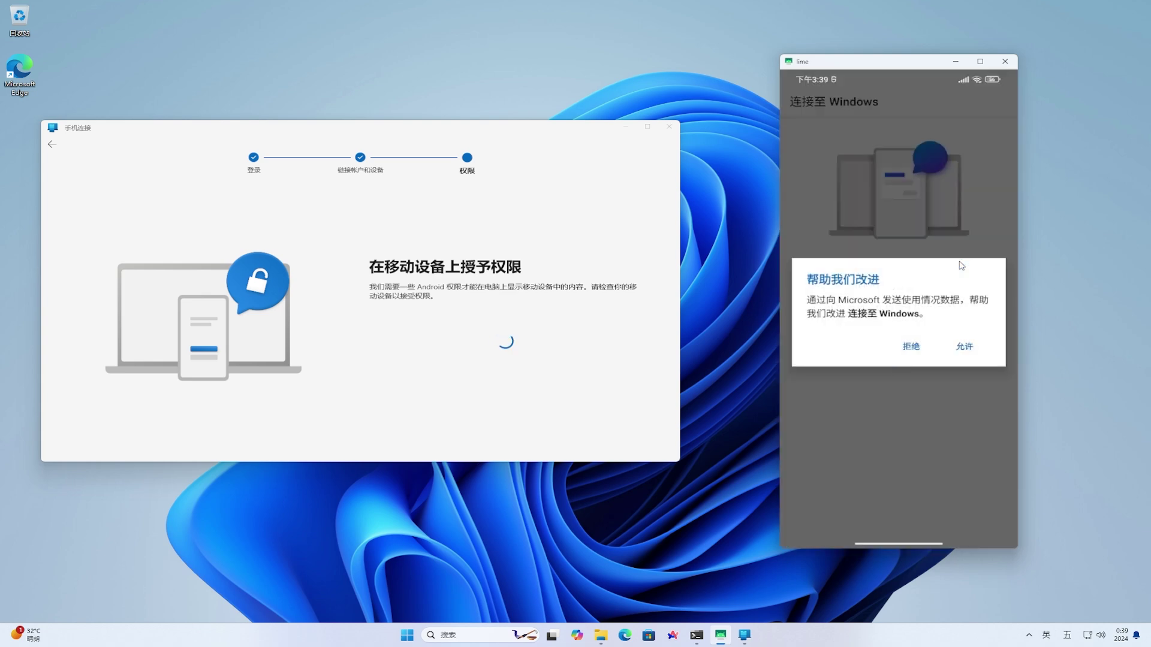
{"action": "left_click", "coordinate": [911, 348]}
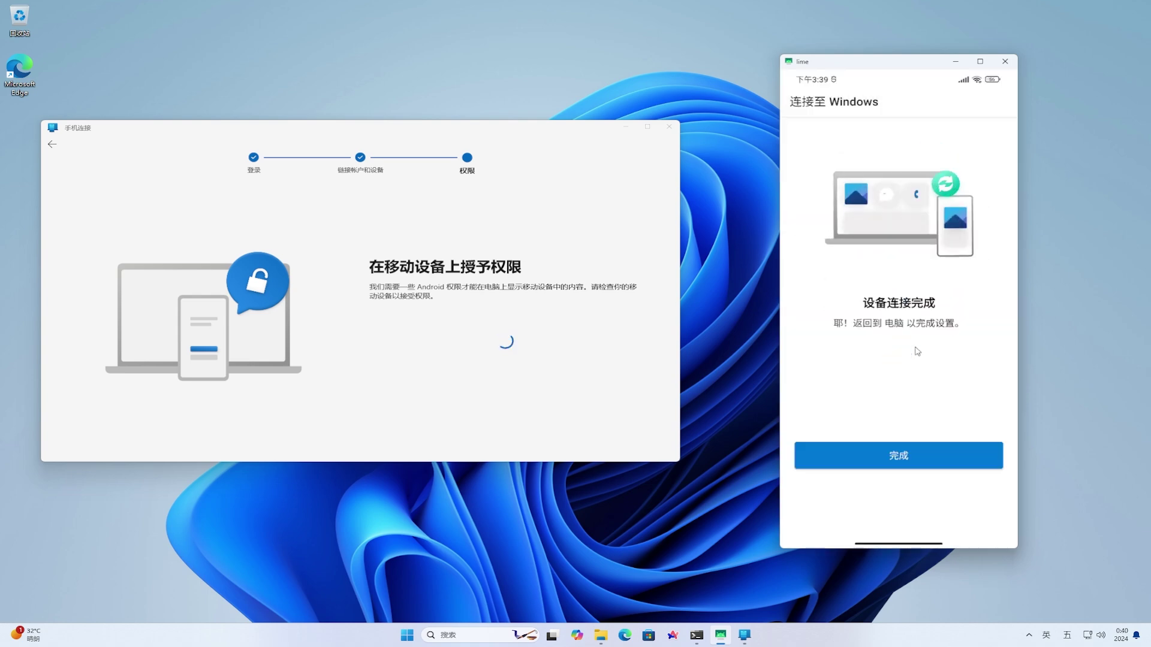
Finish phone-side setup, dismiss the usage-data request, and enter Phone Link's main view with Redmi 9T
{"action": "left_click", "coordinate": [974, 454]}
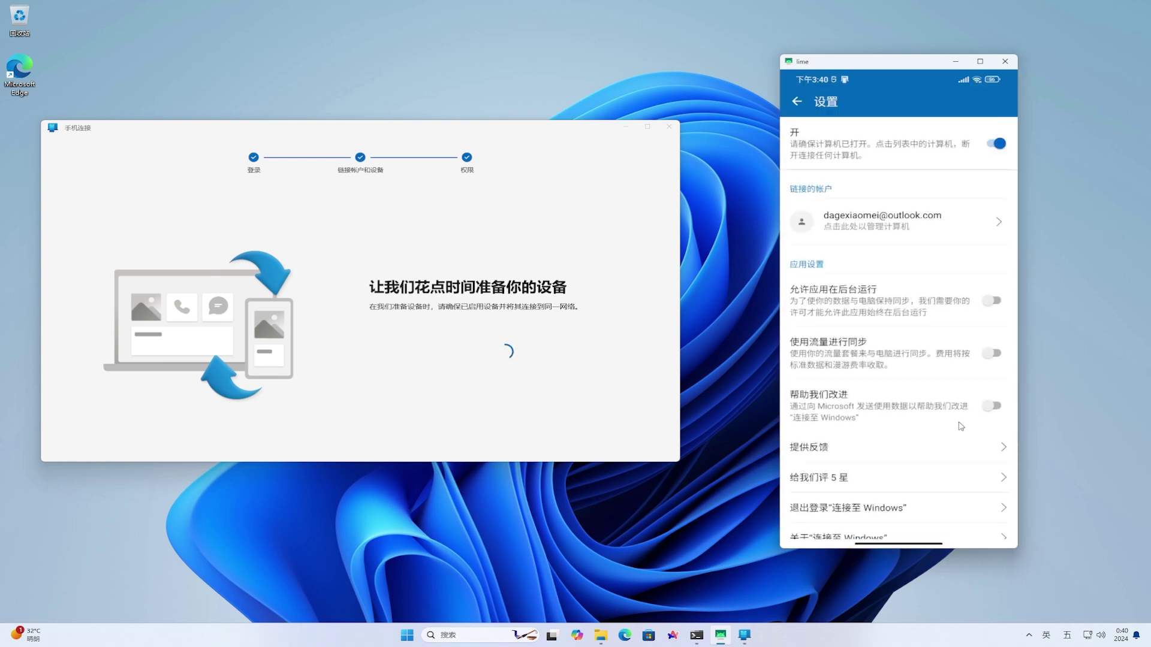
{"action": "left_click", "coordinate": [796, 103]}
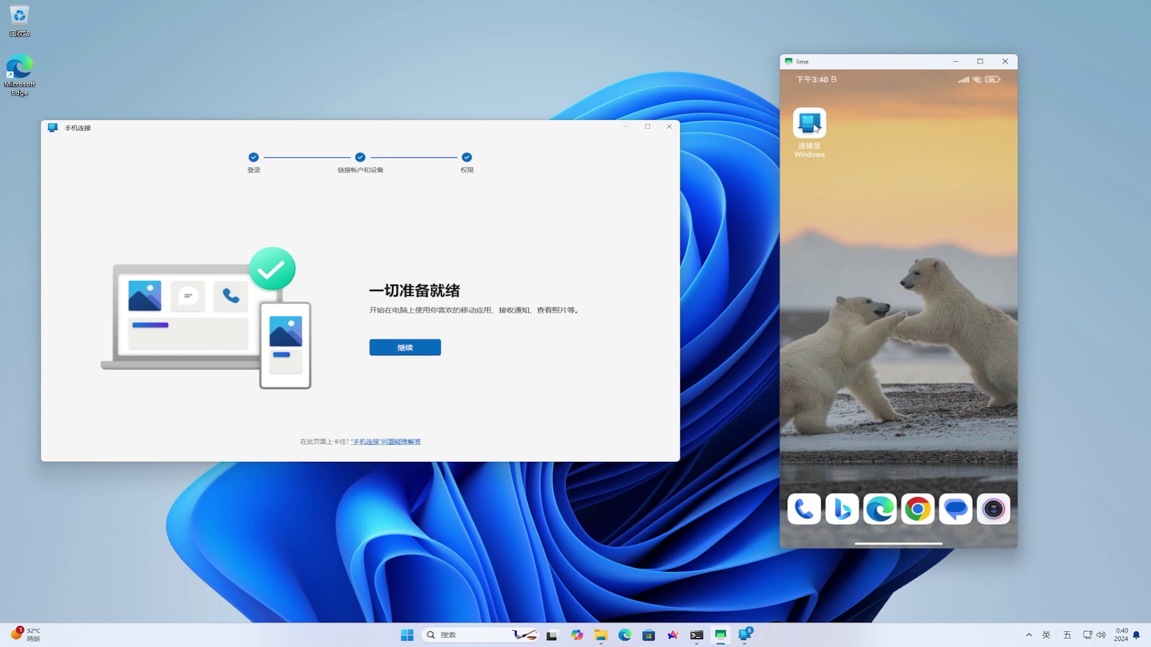
{"action": "left_click", "coordinate": [814, 125]}
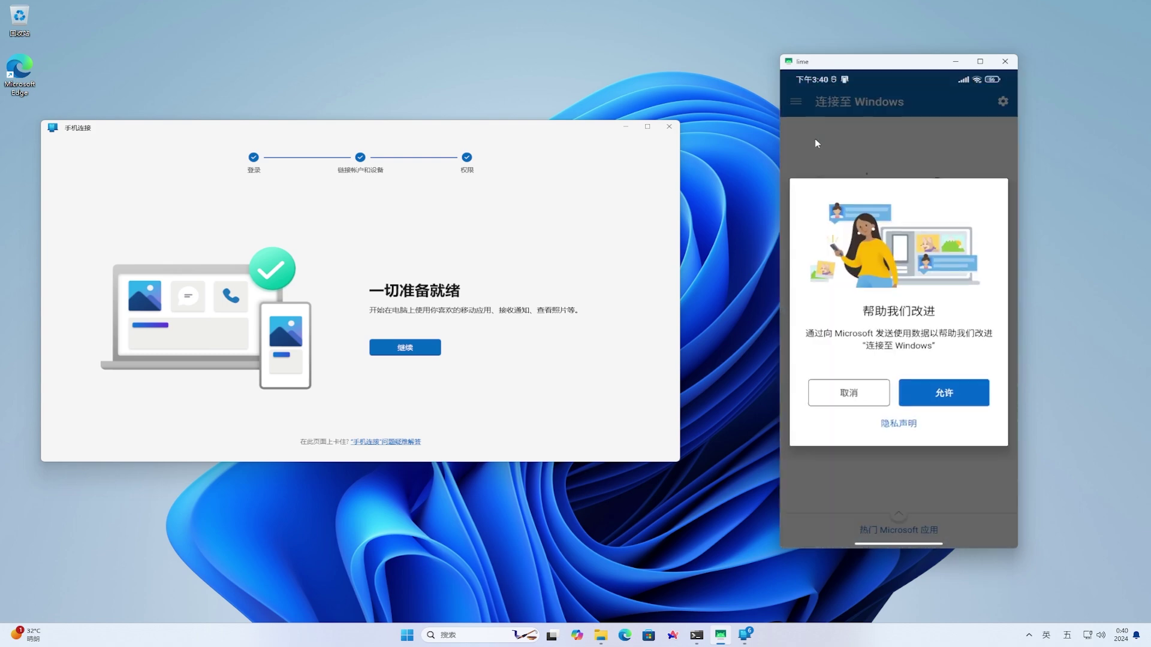
{"action": "left_click", "coordinate": [873, 398]}
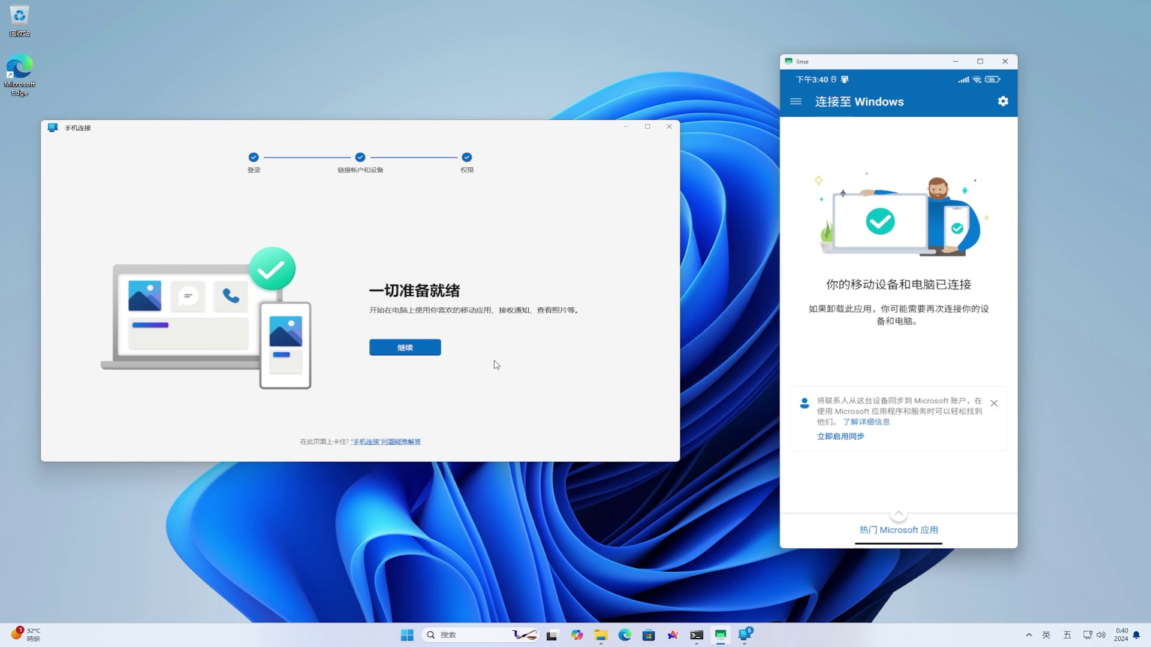
{"action": "left_click", "coordinate": [406, 348]}
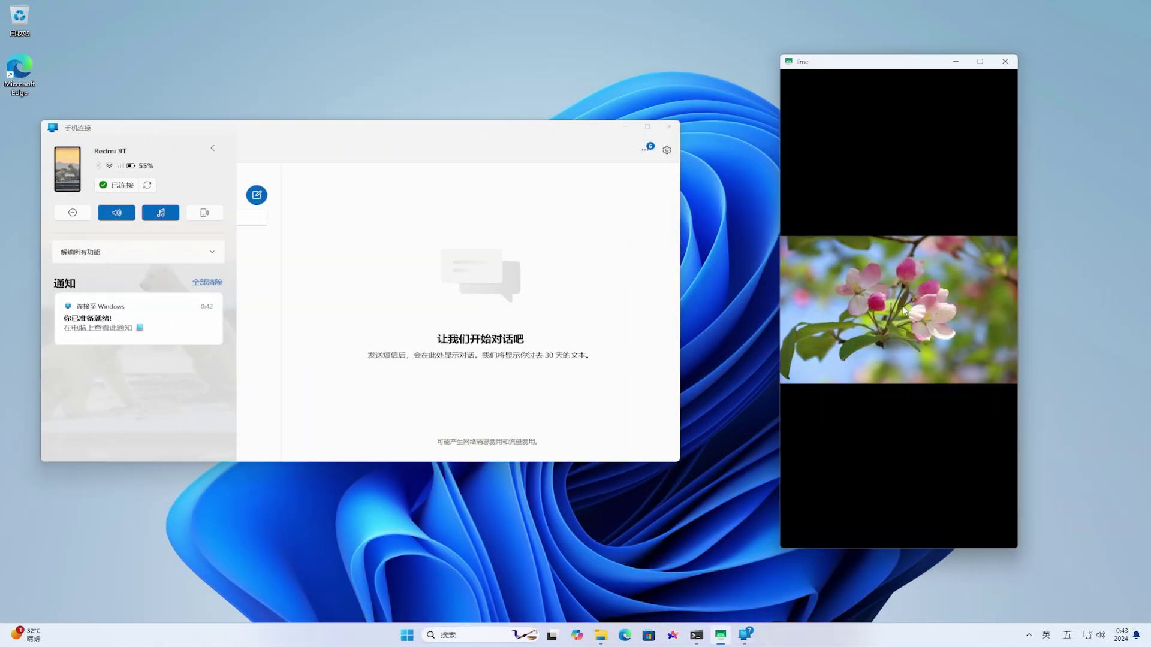
Share the flower screenshot via 连接至Windows to DESKTOP-B1R83CF and show it in its folder
{"action": "left_click", "coordinate": [904, 310]}
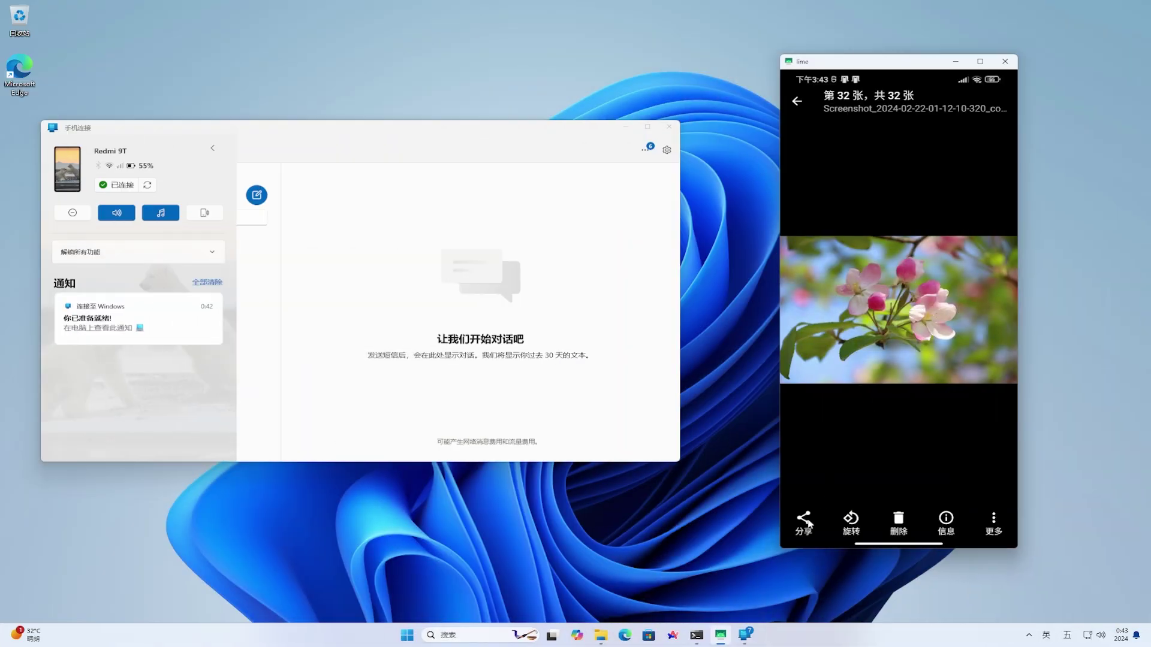
{"action": "left_click", "coordinate": [807, 523]}
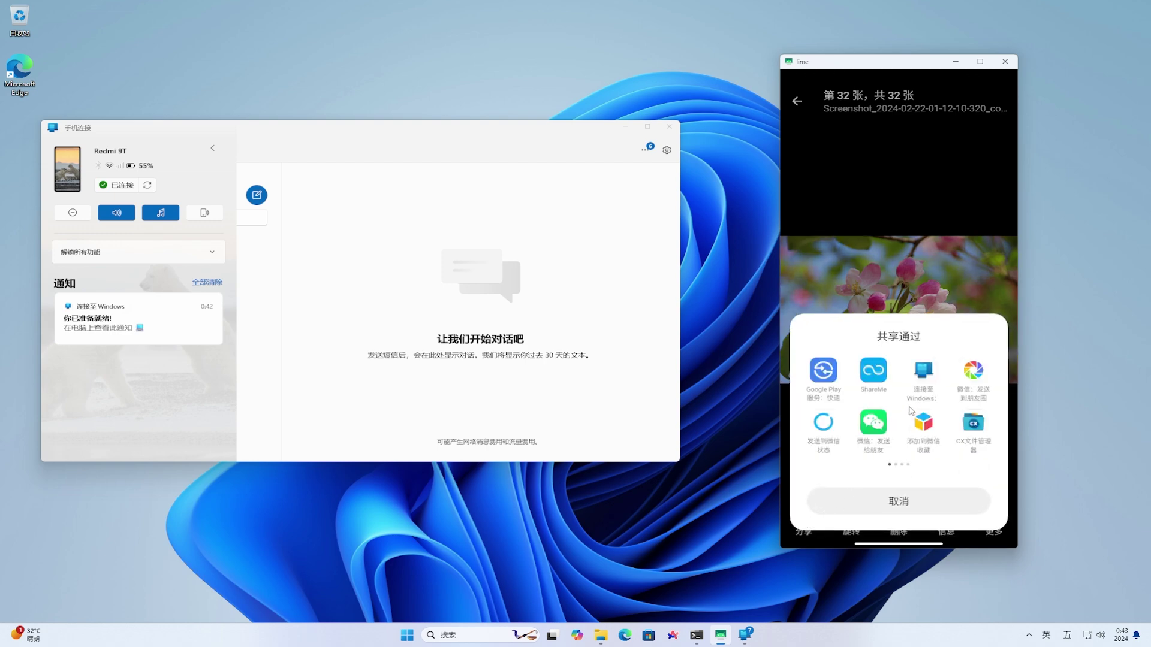
{"action": "left_click", "coordinate": [926, 378]}
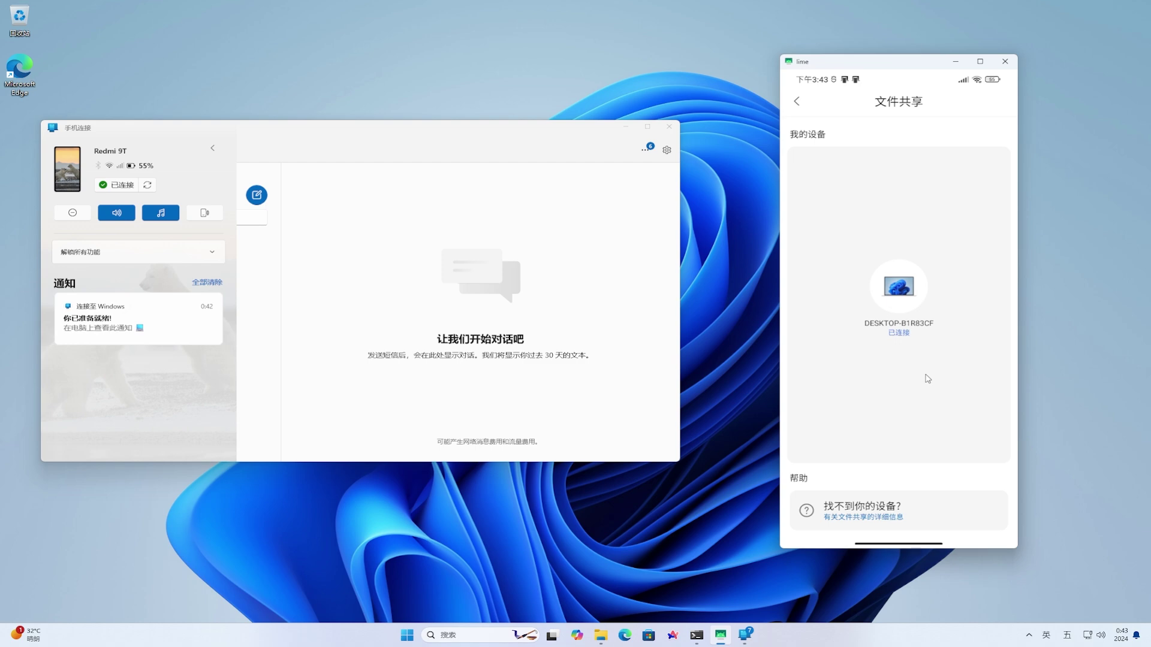
{"action": "left_click", "coordinate": [900, 287]}
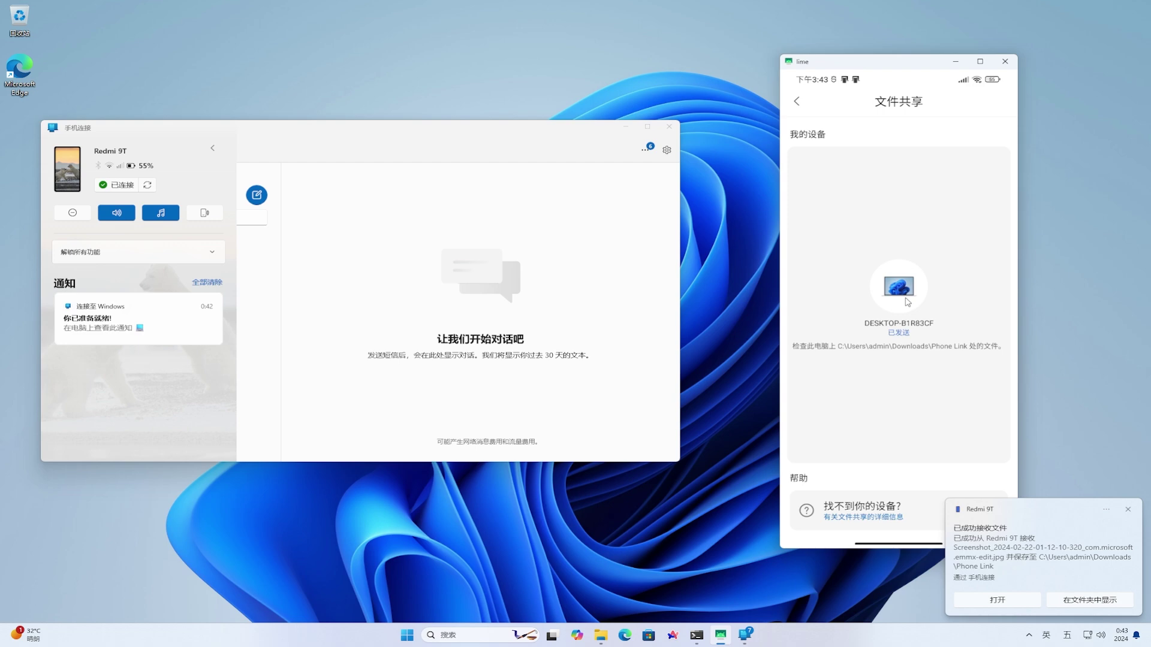
{"action": "left_click", "coordinate": [1106, 601]}
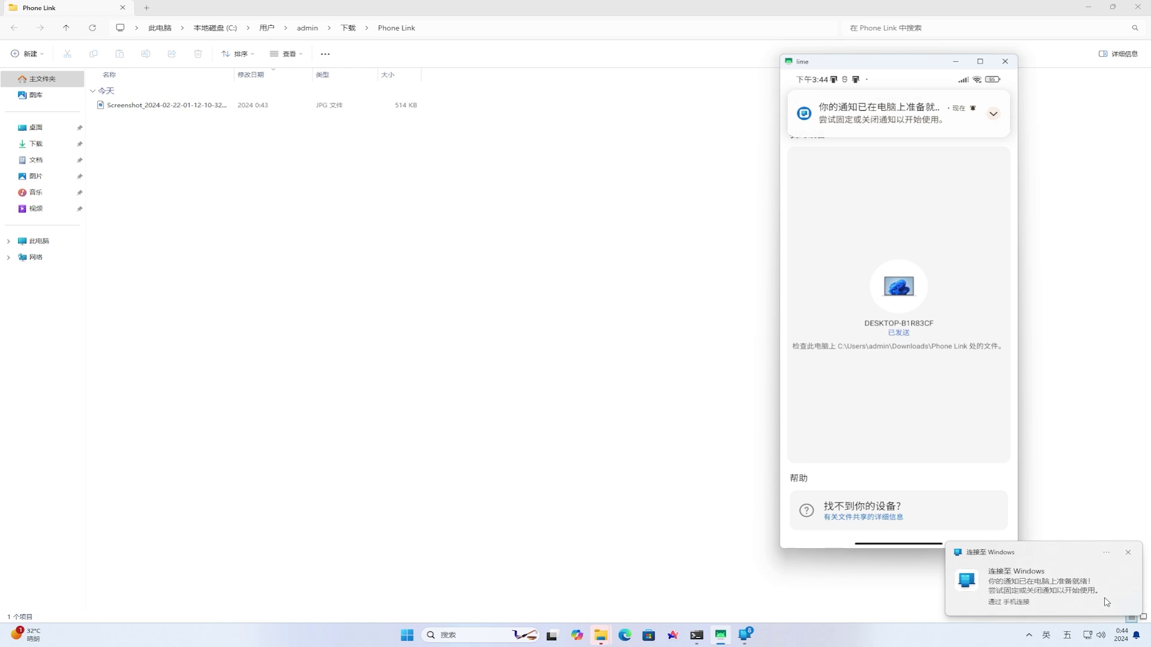
Open the received Screenshot JPG from the Phone Link folder in Photos
{"action": "left_click", "coordinate": [181, 106]}
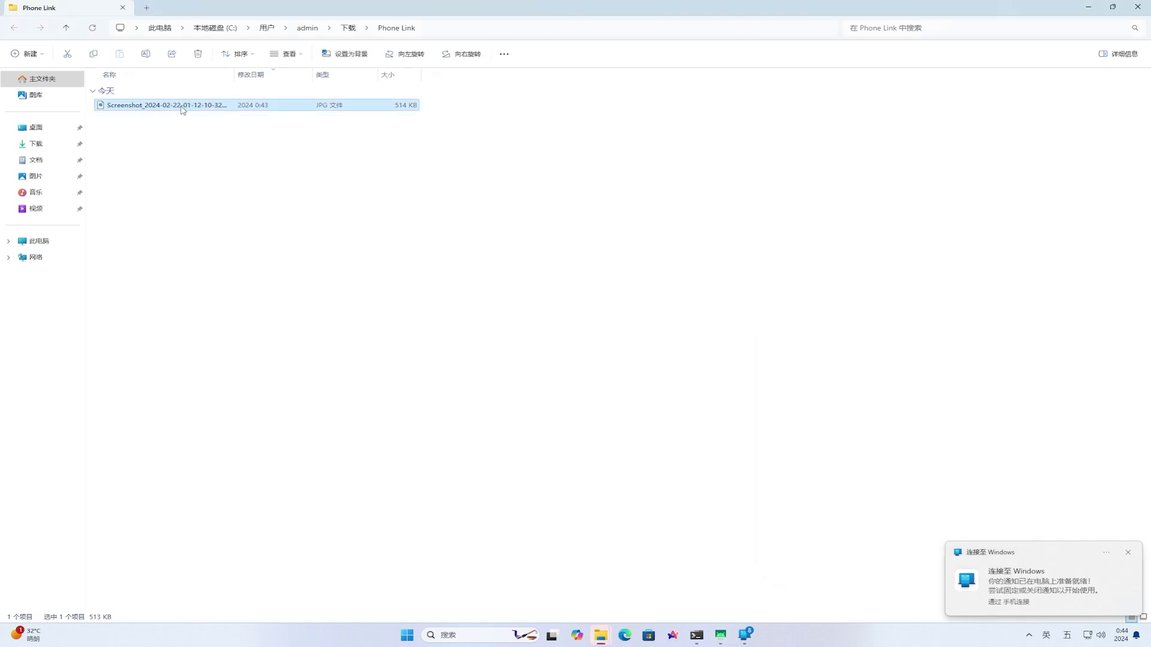
{"action": "double_click", "coordinate": [182, 105]}
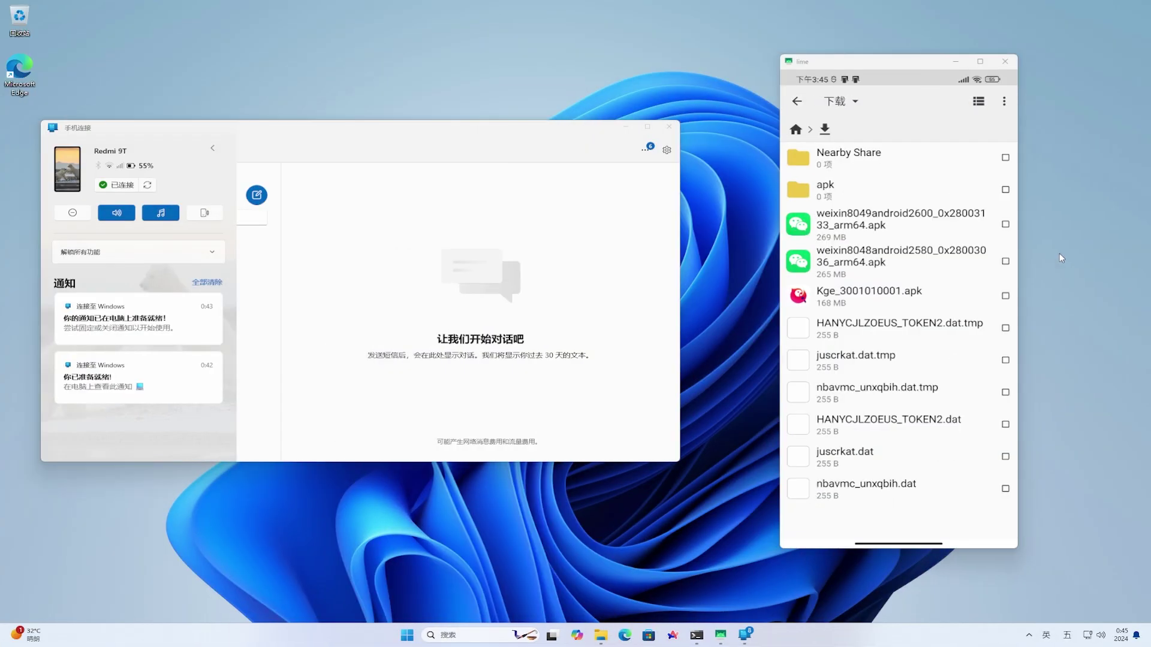
Send the first weixin APK to this PC via 更多 > 分享 > 连接至Windows and locate it in Explorer
{"action": "left_click", "coordinate": [1007, 229]}
{"action": "left_click", "coordinate": [1006, 225]}
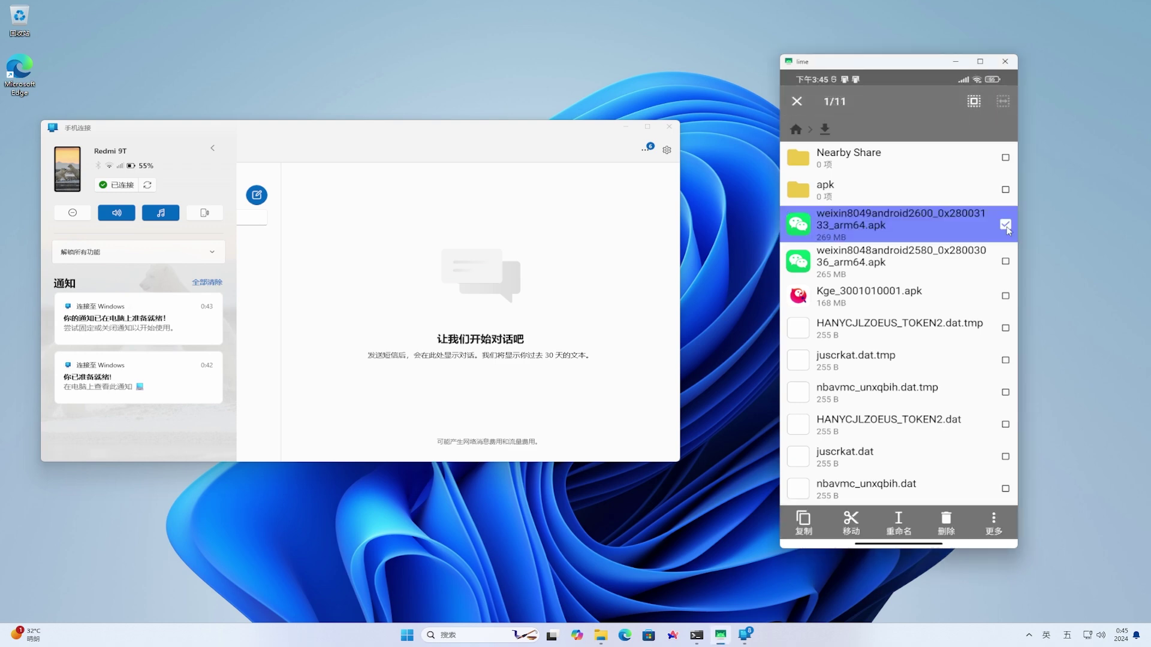
{"action": "left_click", "coordinate": [995, 523]}
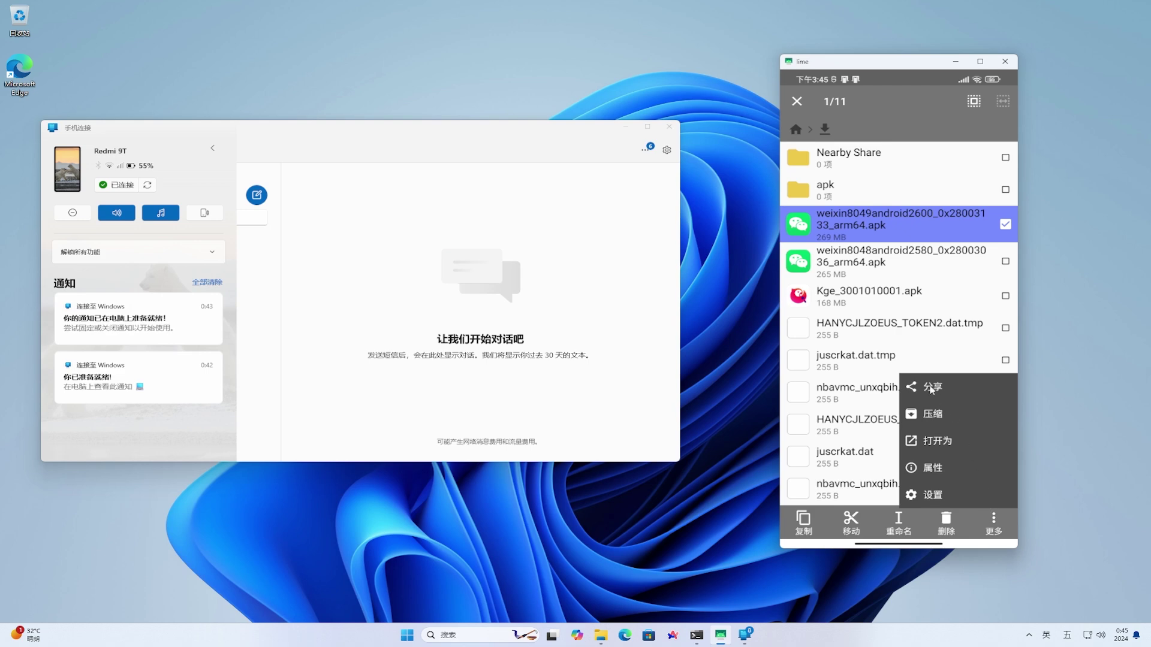
{"action": "left_click", "coordinate": [930, 388]}
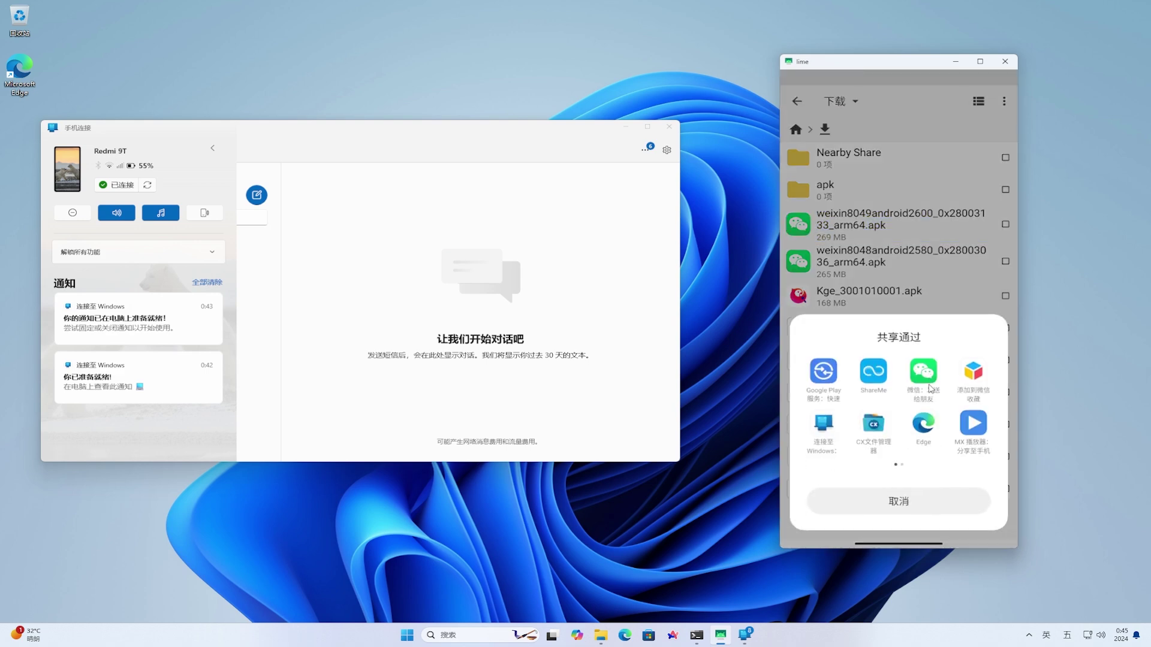
{"action": "left_click", "coordinate": [825, 428]}
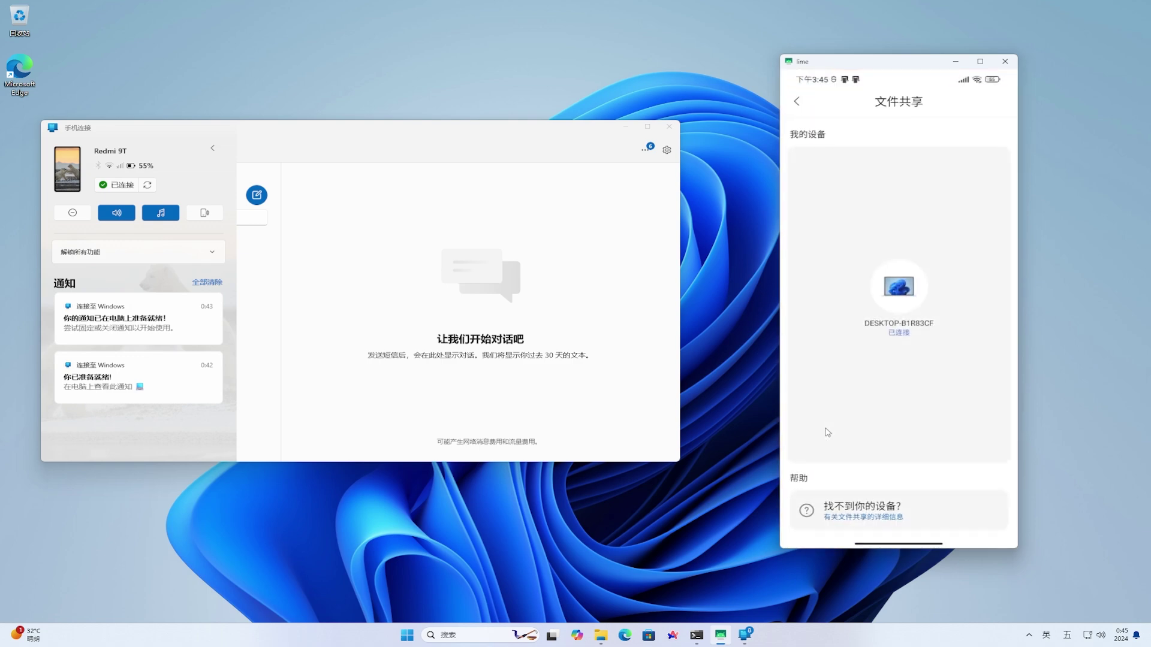
{"action": "left_click", "coordinate": [900, 289]}
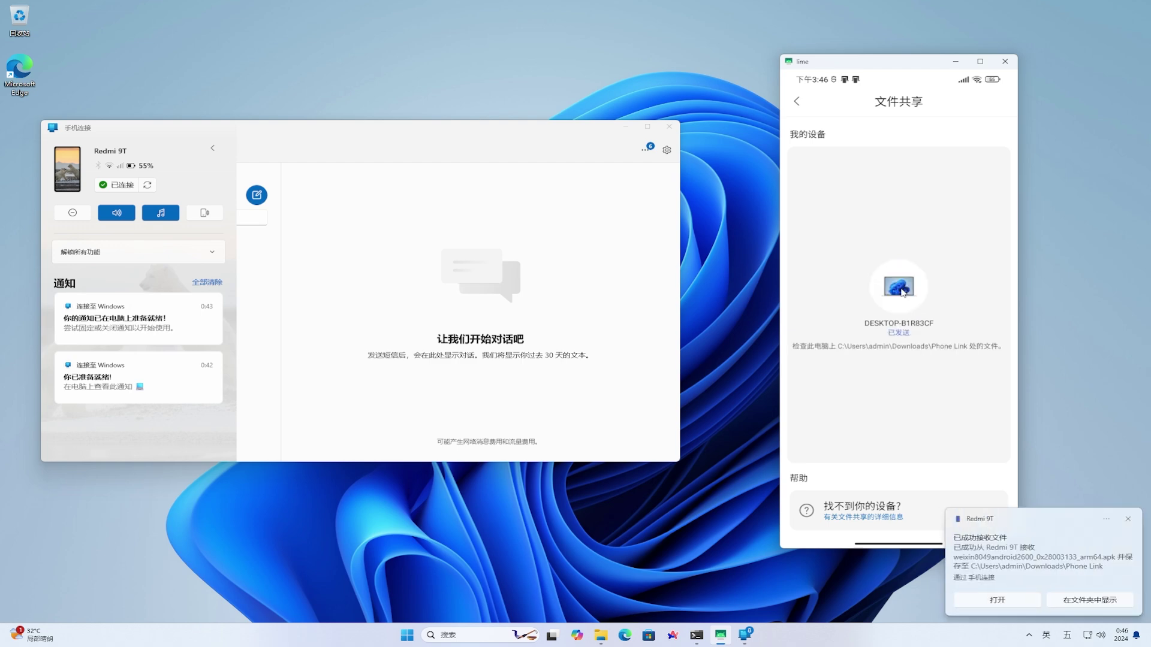
{"action": "left_click", "coordinate": [1094, 602]}
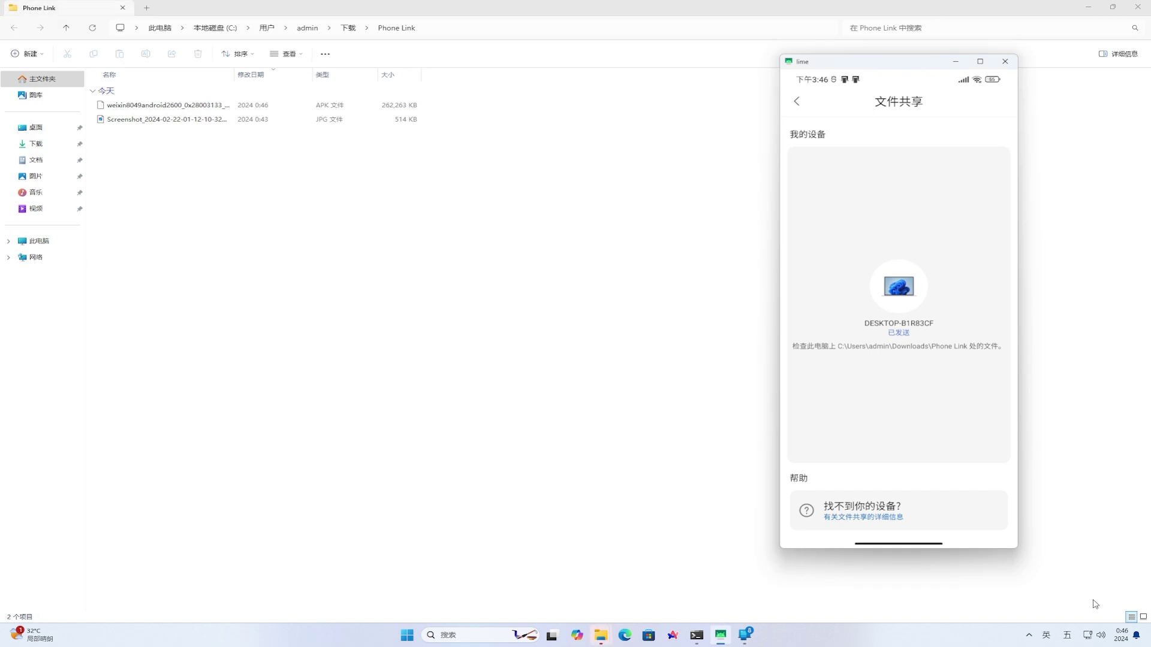
{"action": "left_click_drag", "start_coordinate": [235, 76], "coordinate": [310, 76]}
{"action": "left_click", "coordinate": [214, 108]}
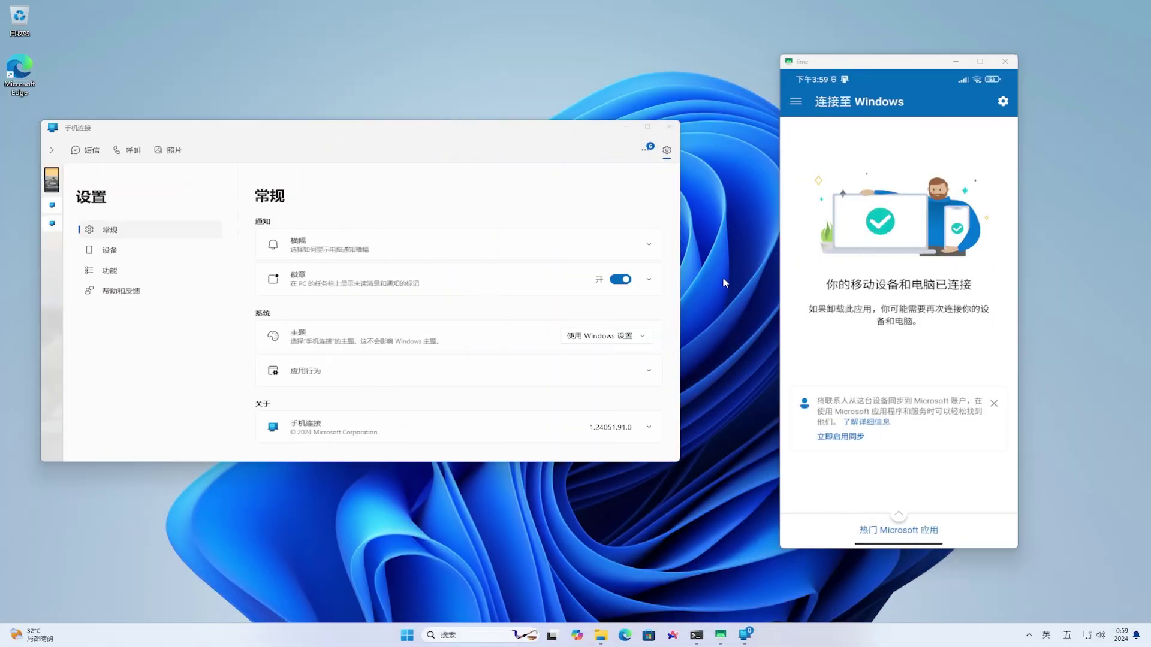
Browse the 短信, 呼叫 and 照片 tabs, then open the first photo, the Jerry mouse meme
{"action": "left_click", "coordinate": [91, 151]}
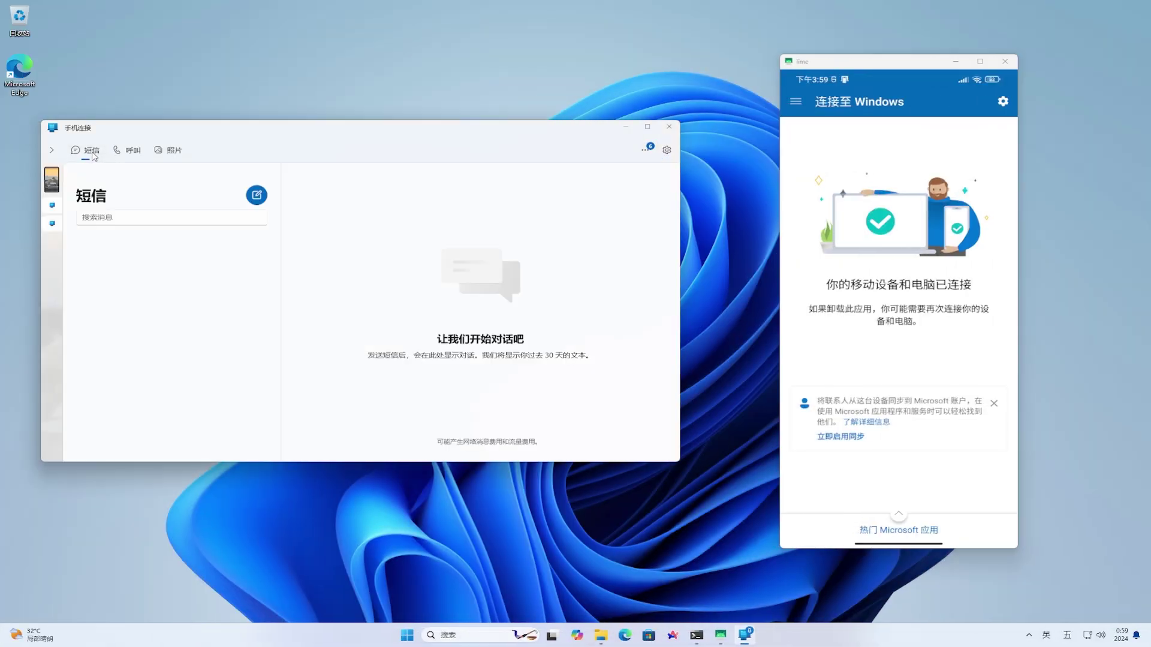
{"action": "left_click", "coordinate": [133, 153]}
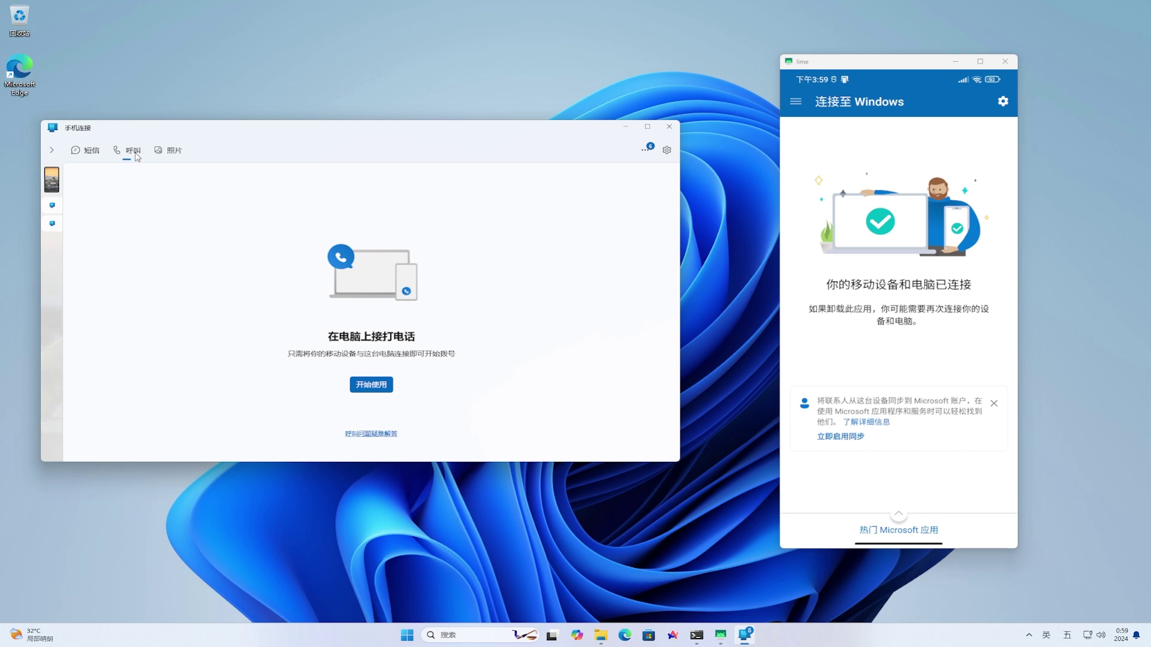
{"action": "left_click", "coordinate": [172, 153]}
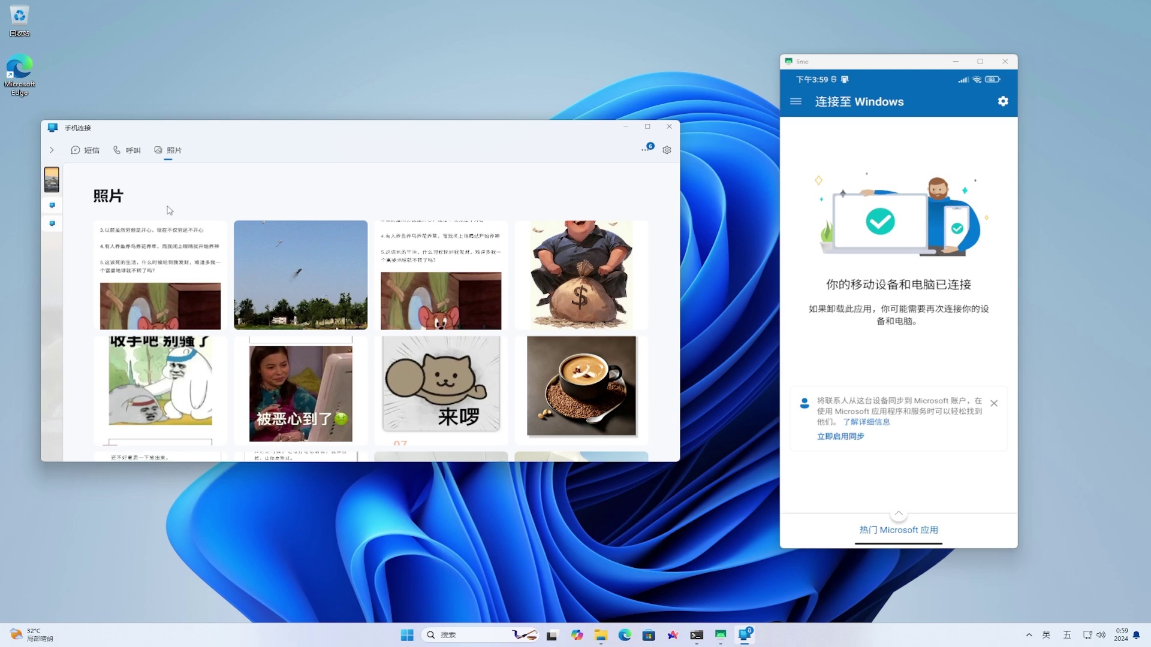
{"action": "left_click", "coordinate": [166, 251]}
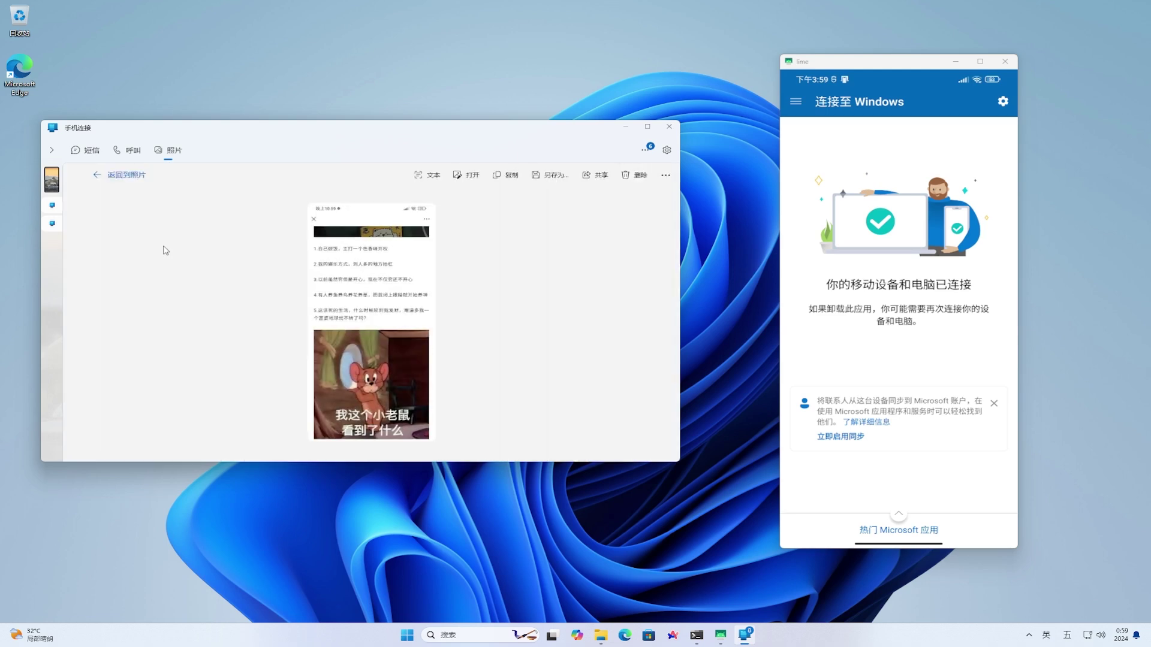
Maximize Phone Link, recognize the meme's text with 文本, and copy all recognized text
{"action": "left_click", "coordinate": [648, 127]}
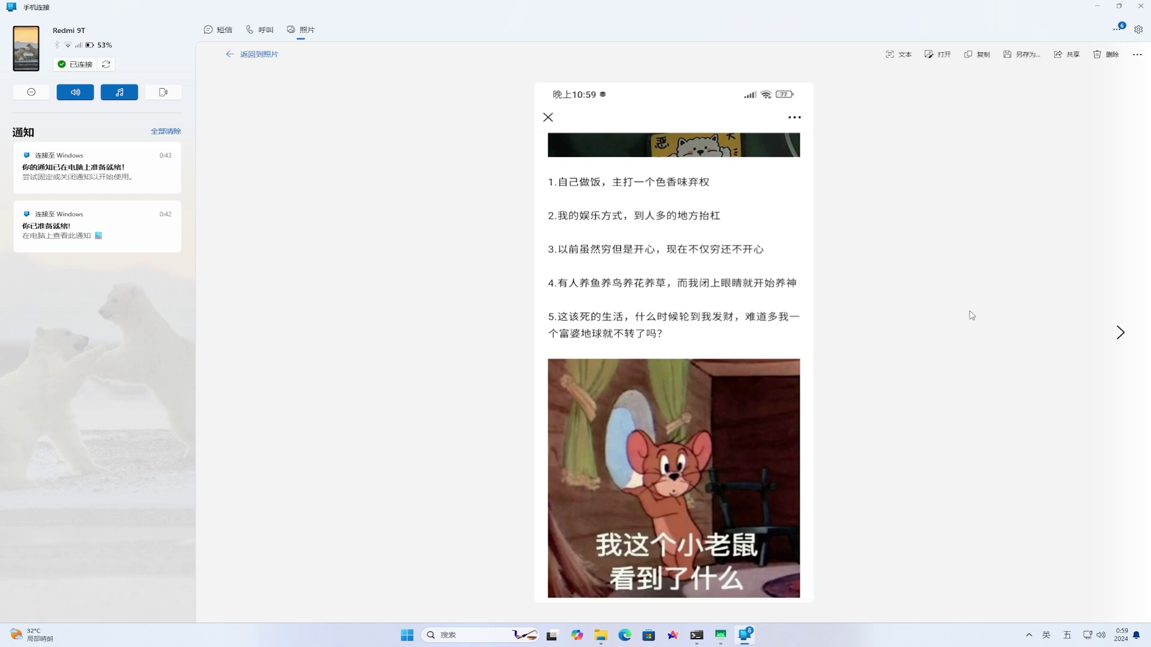
{"action": "left_click", "coordinate": [900, 60]}
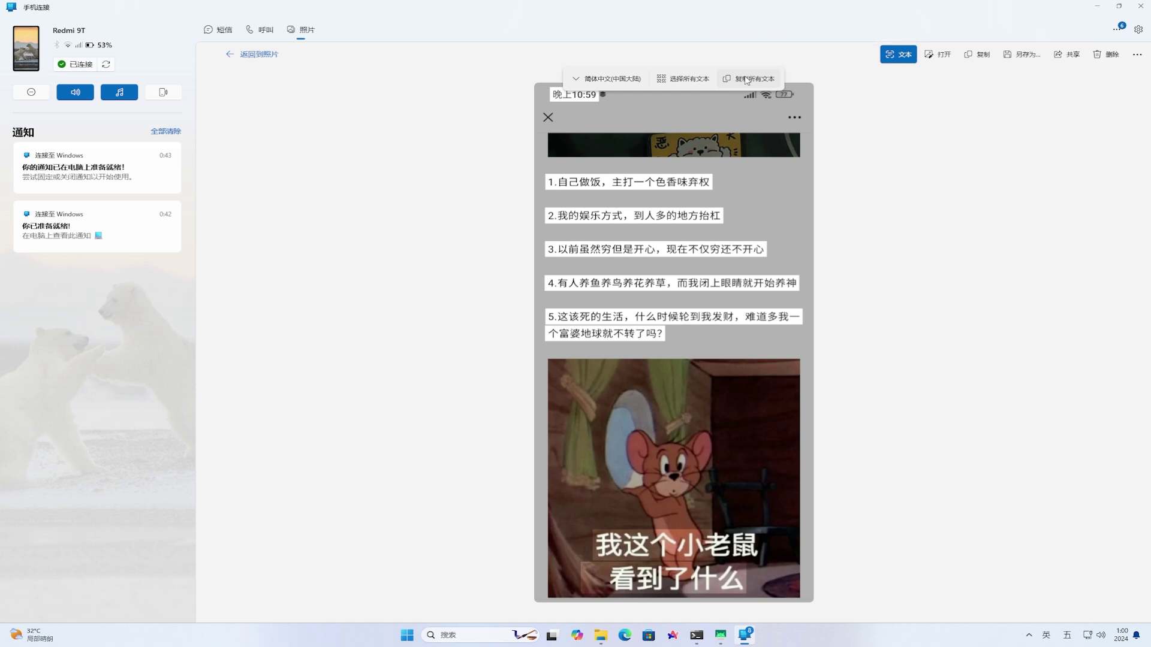
{"action": "left_click", "coordinate": [699, 80]}
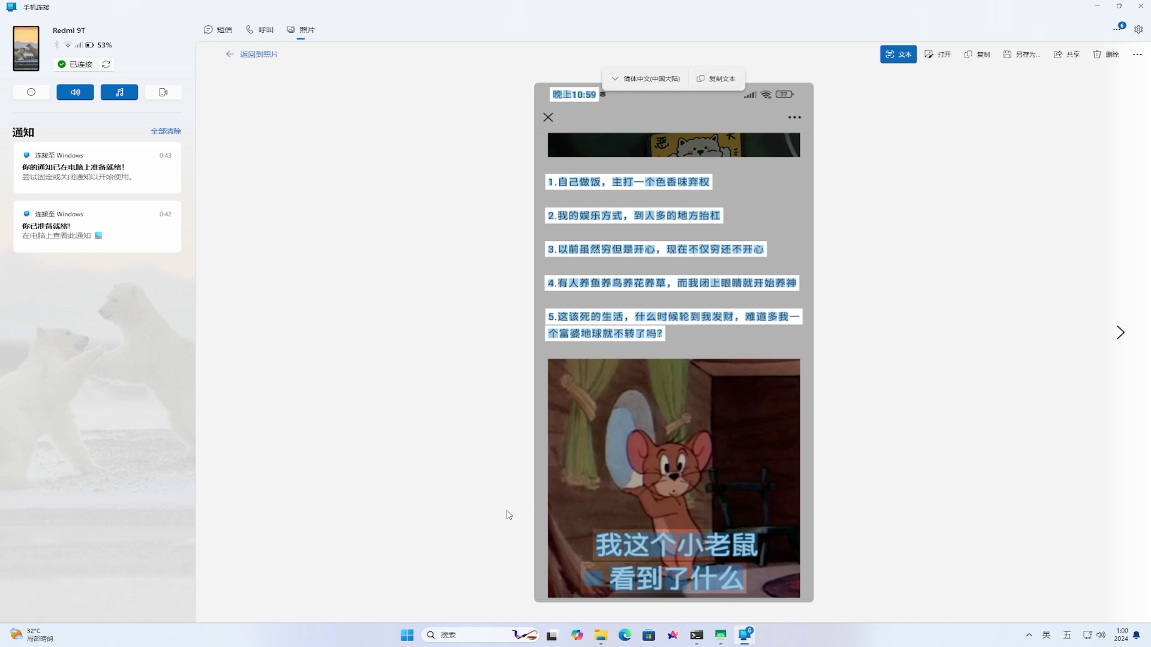
{"action": "left_click", "coordinate": [407, 635]}
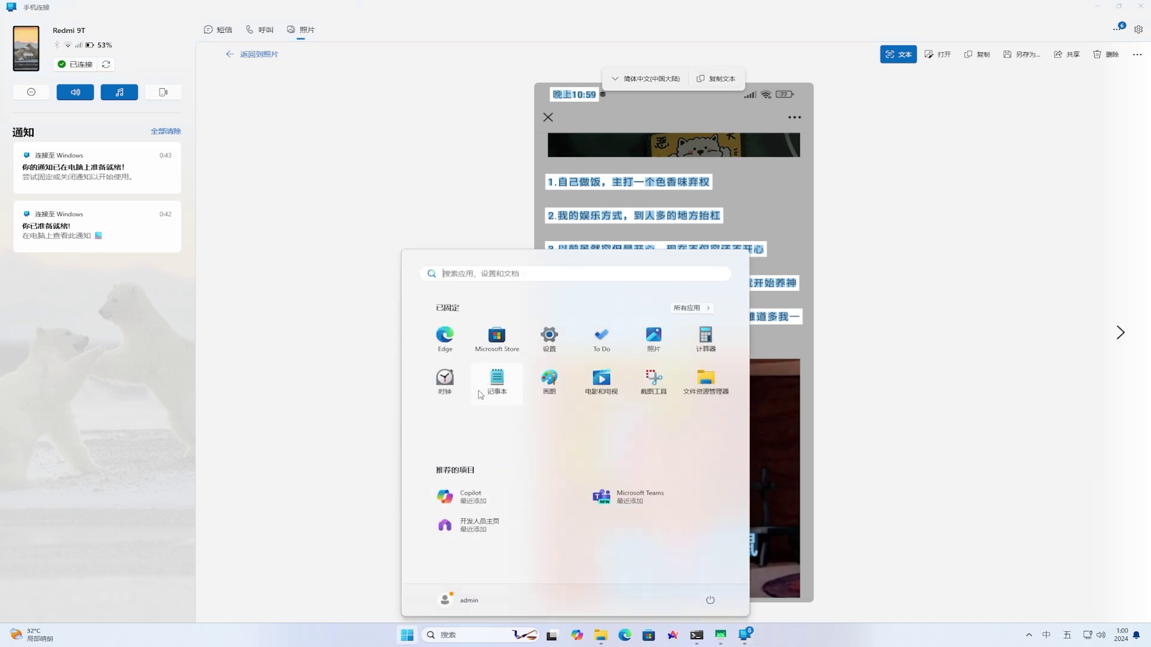
Paste the copied meme text into a new Notepad note: seven lines, 晚上10:59 to 我这个小老鼠
{"action": "left_click", "coordinate": [489, 382]}
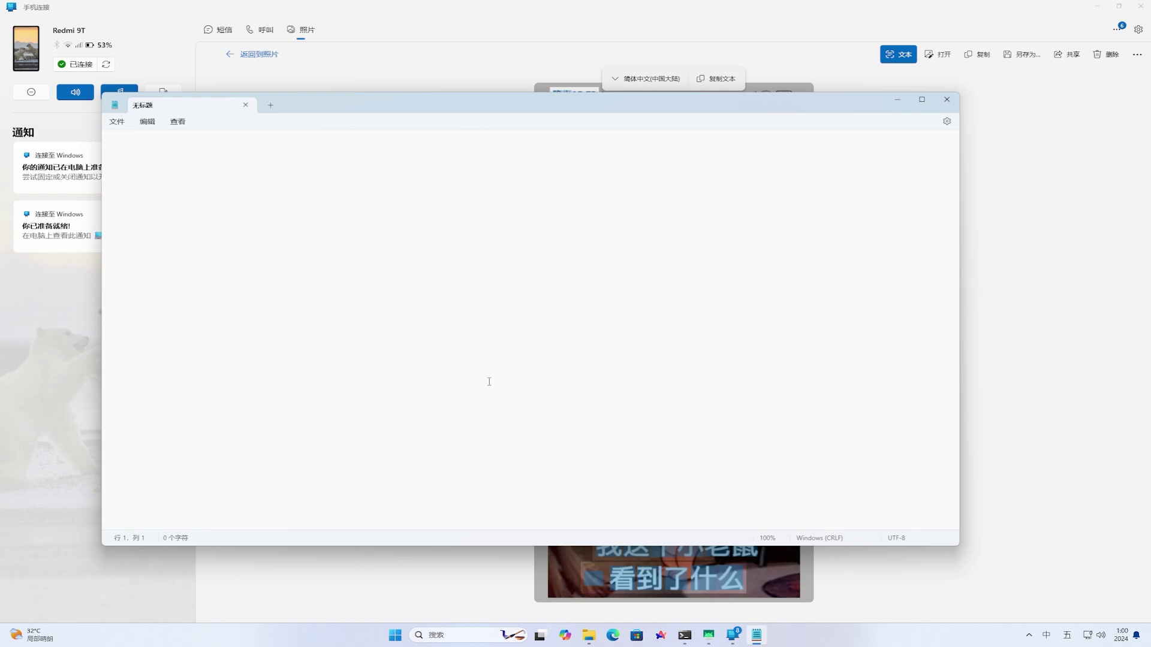
{"action": "left_click", "coordinate": [147, 122]}
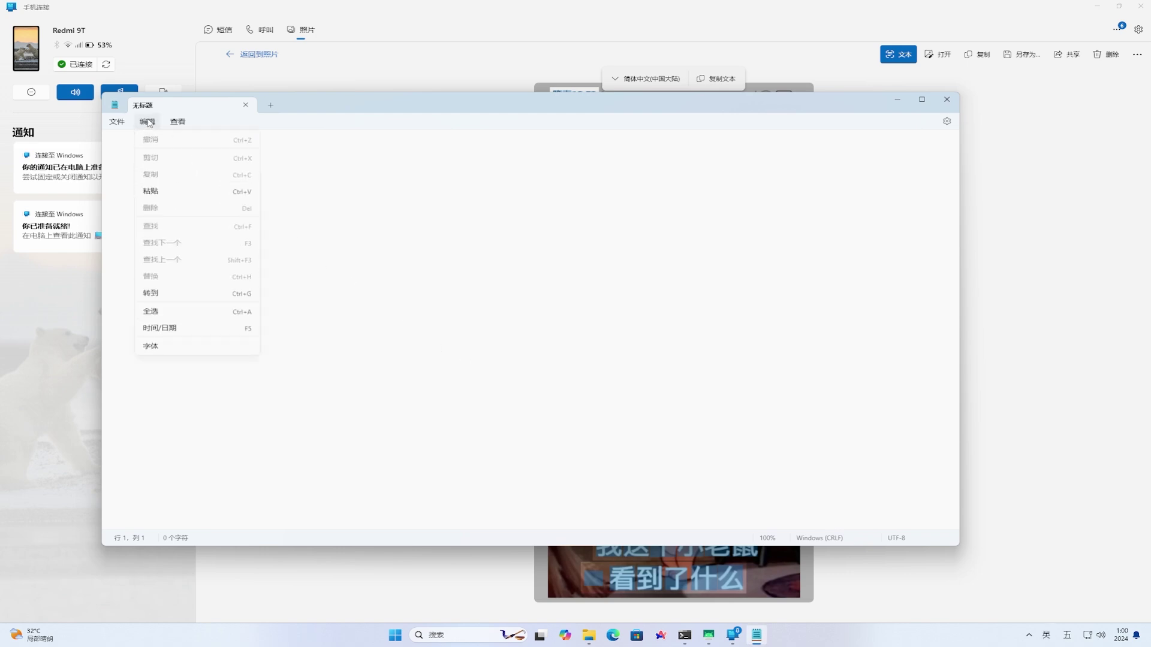
{"action": "left_click", "coordinate": [173, 191]}
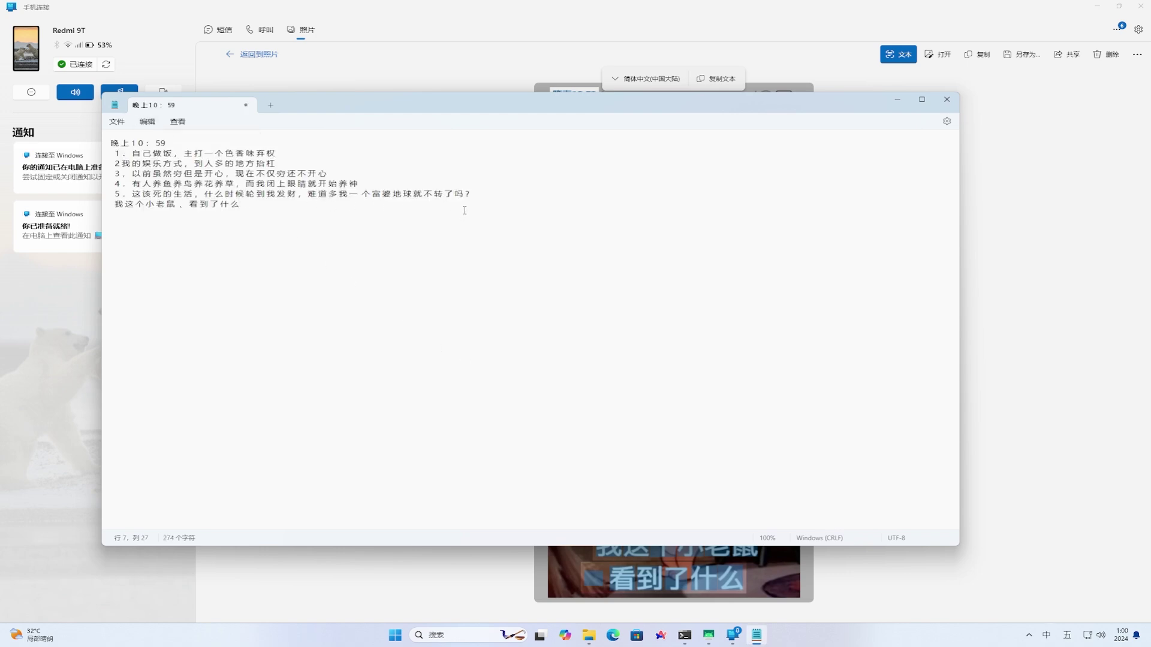